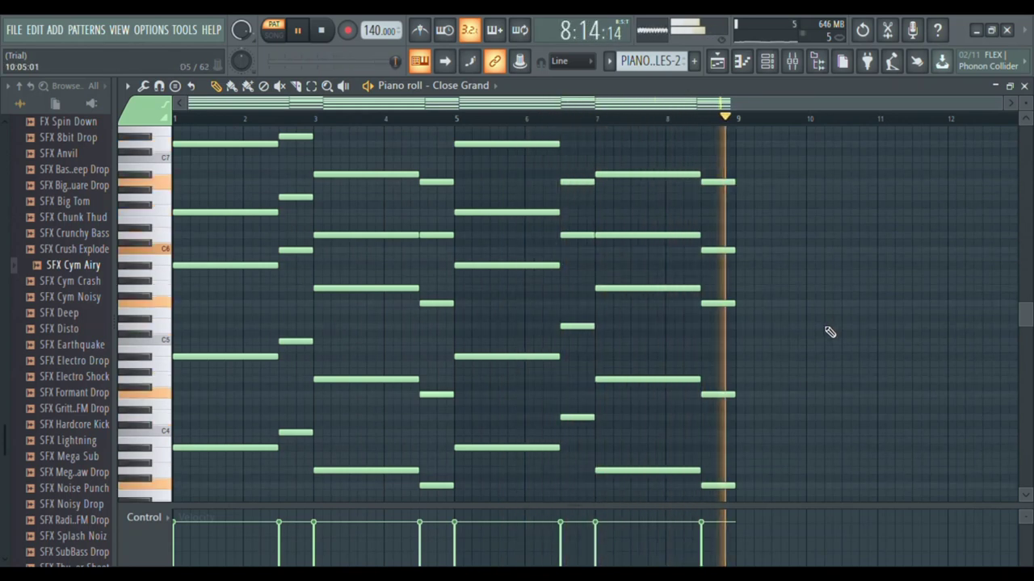
Step: Stop playback and reopen the PIANO ROLES-2 pattern from the playlist to view its notes in the piano roll
key(space)
click(717, 63)
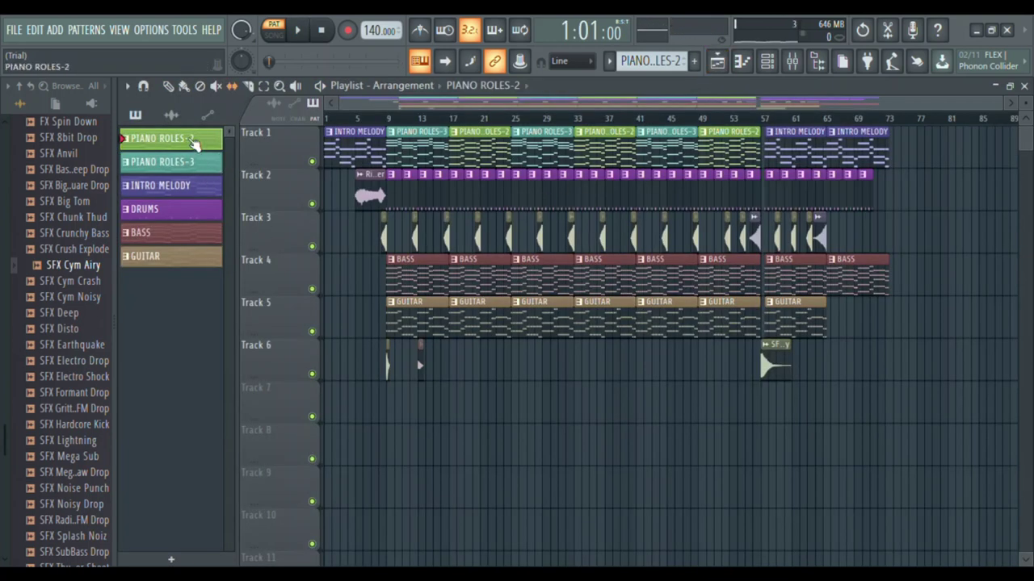
double_click(192, 142)
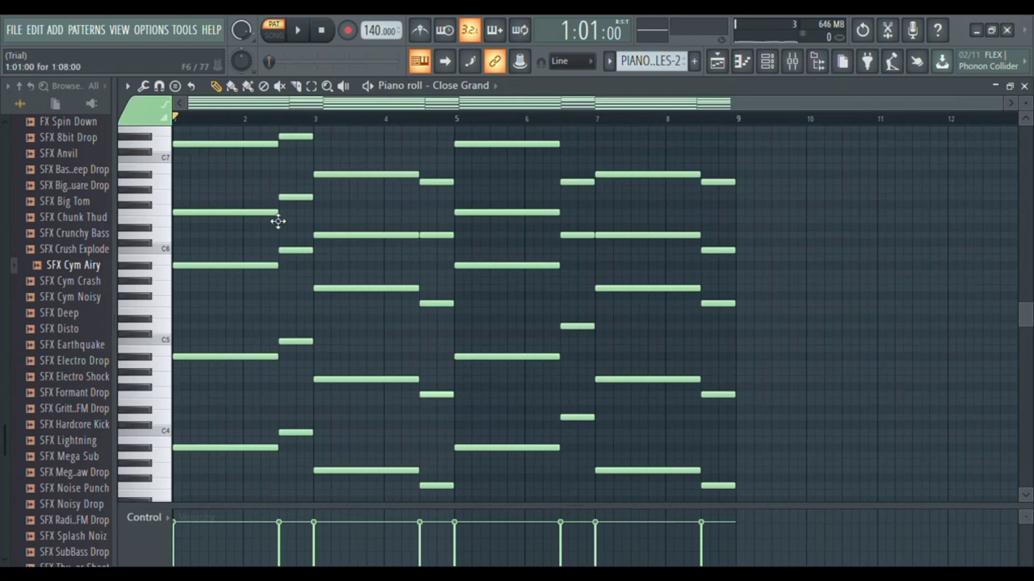
Step: Open the PIANO ROLES-3 pattern in the piano roll and listen to it through to bar 8 in pattern mode
click(723, 69)
double_click(184, 170)
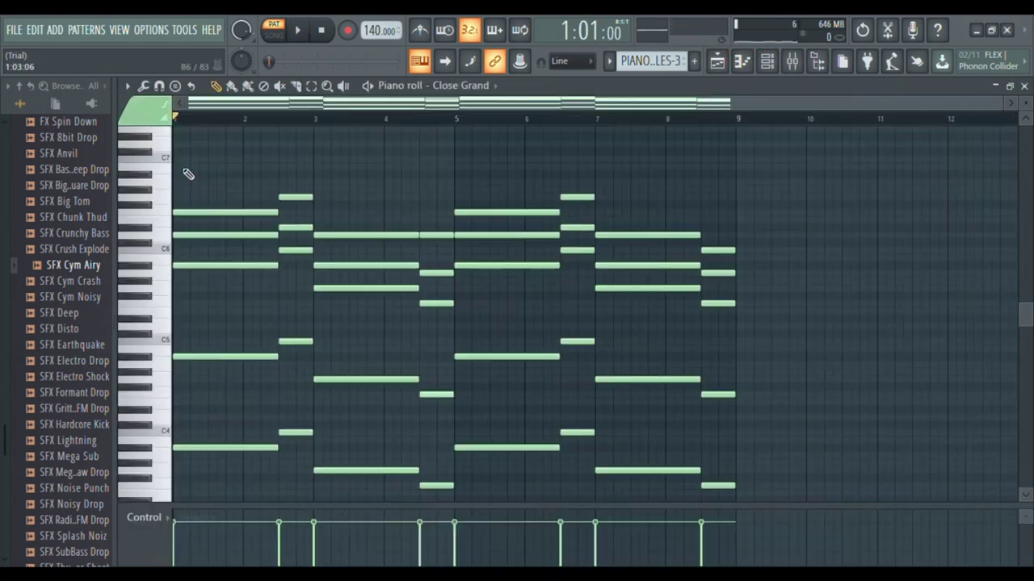
scroll(212, 207, down, 1)
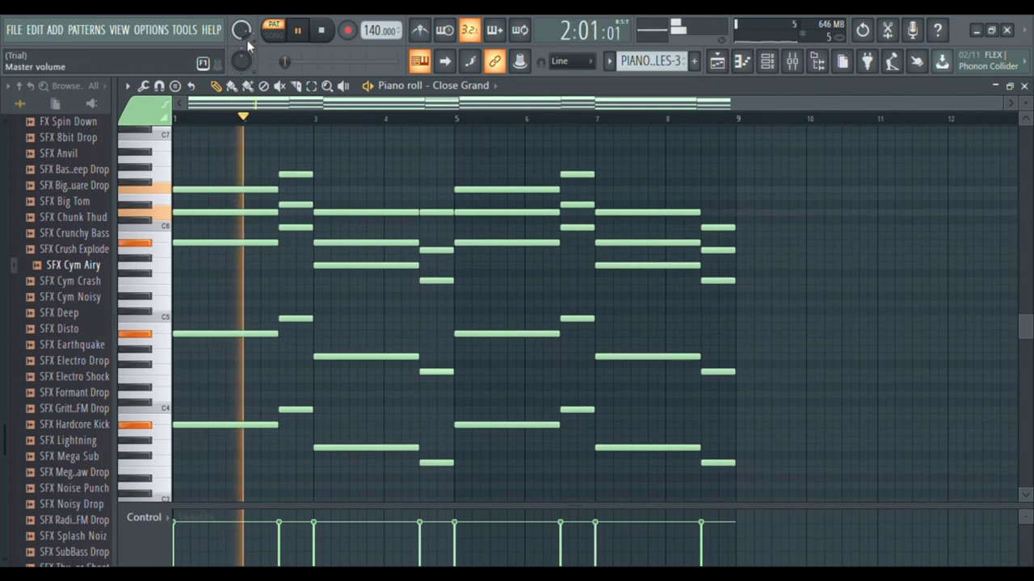
click(275, 33)
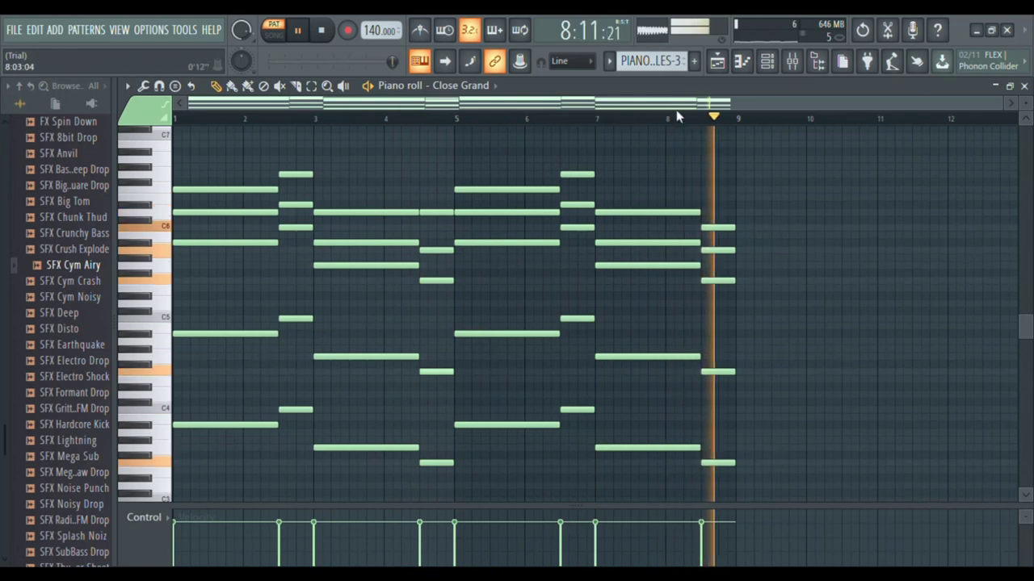
key(space)
Step: Open the INTRO MELODY pattern from the playlist, play it through in the piano roll and return to the playlist
click(717, 60)
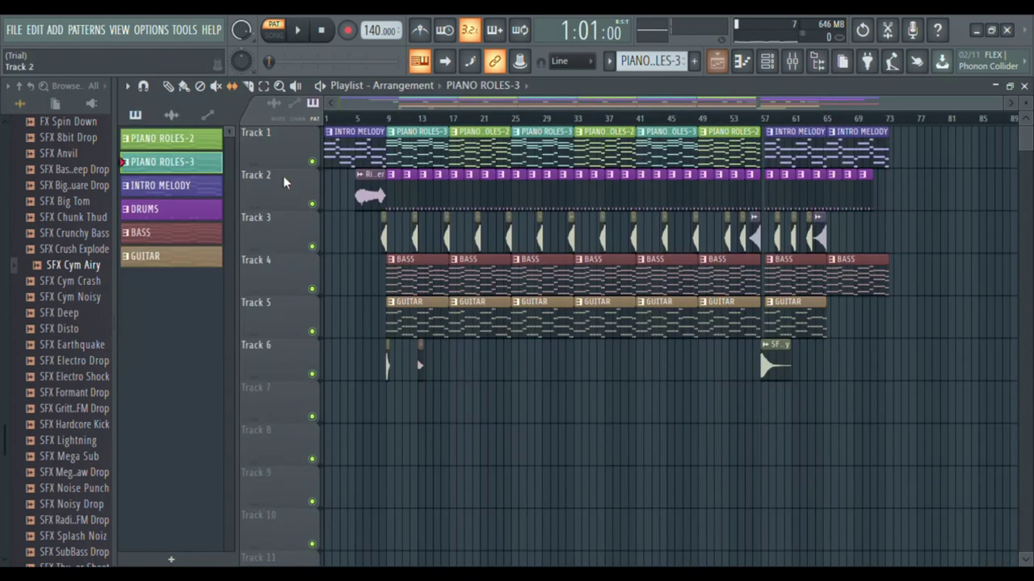
double_click(173, 194)
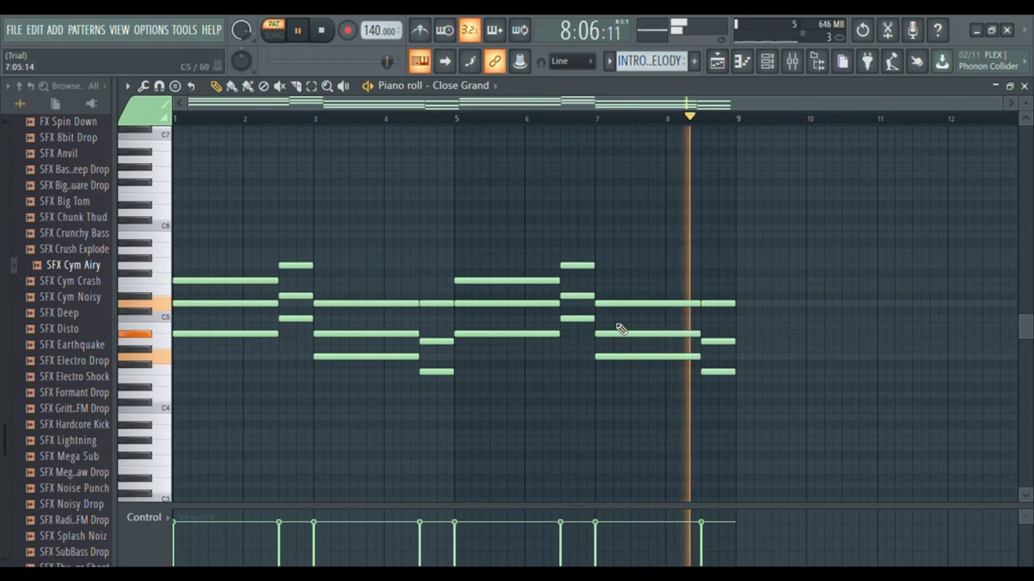
click(717, 63)
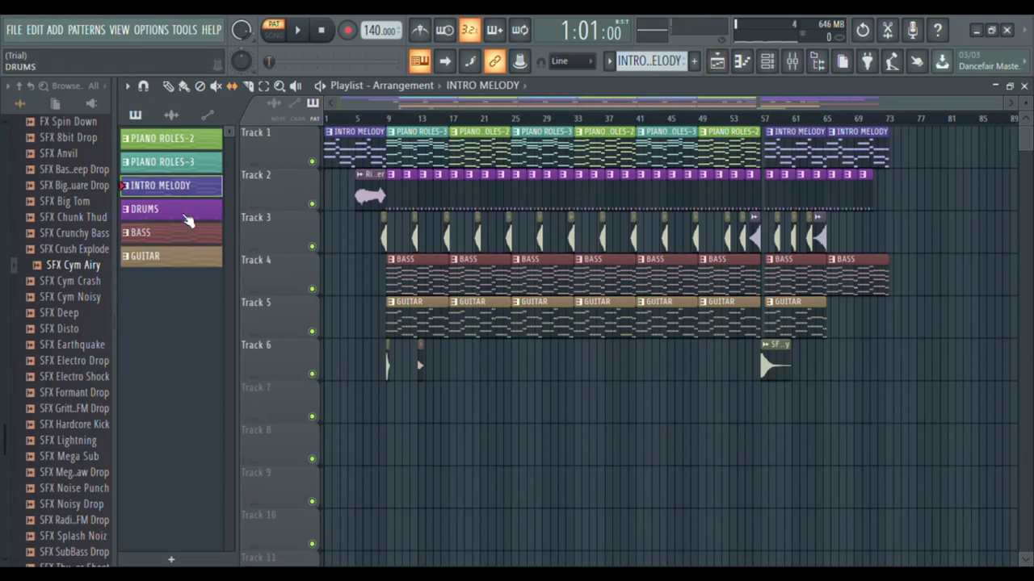
Step: Play the DRUMS pattern and examine its kick and clap steps in the channel rack before returning to the playlist
double_click(185, 216)
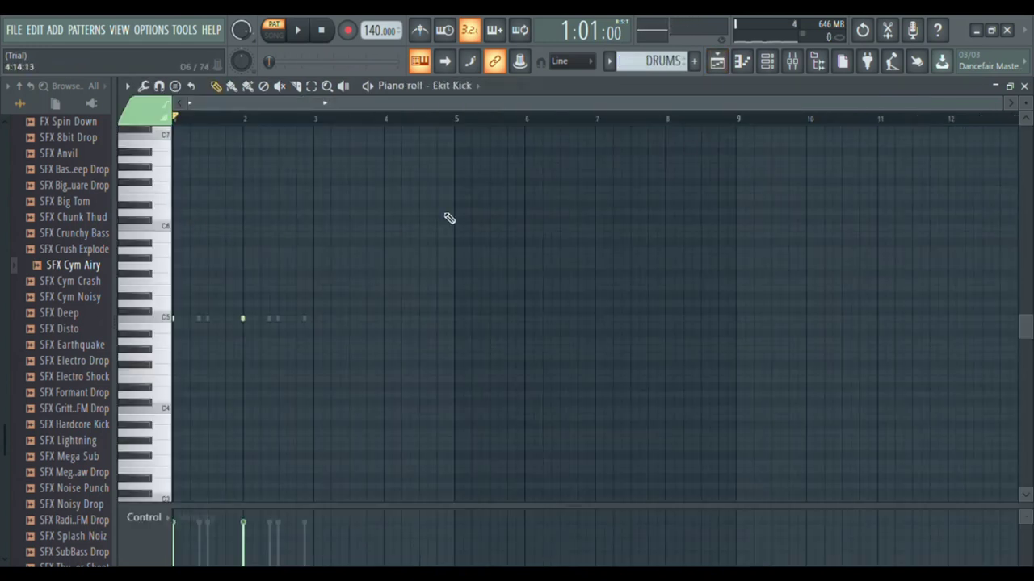
click(719, 70)
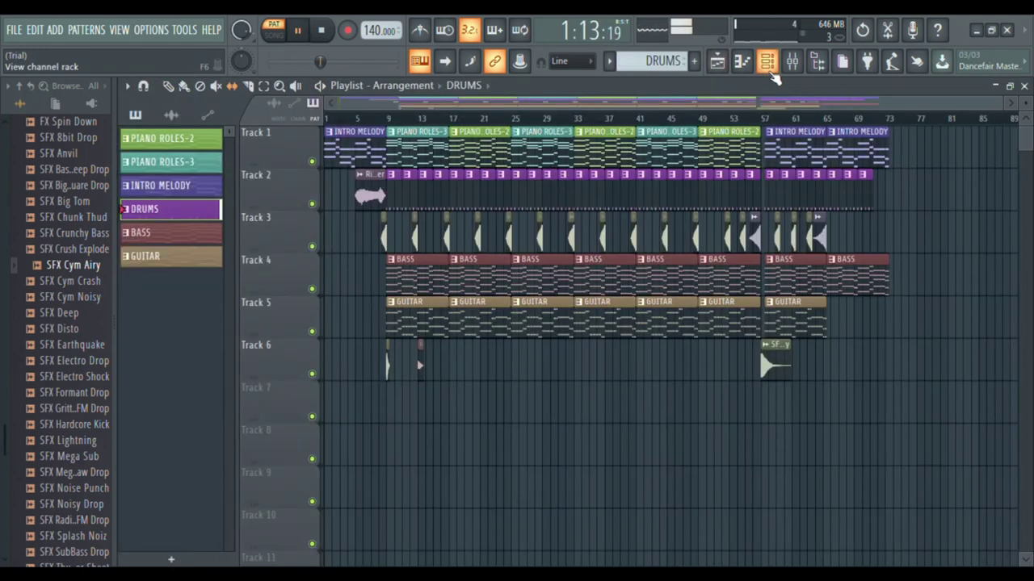
click(768, 63)
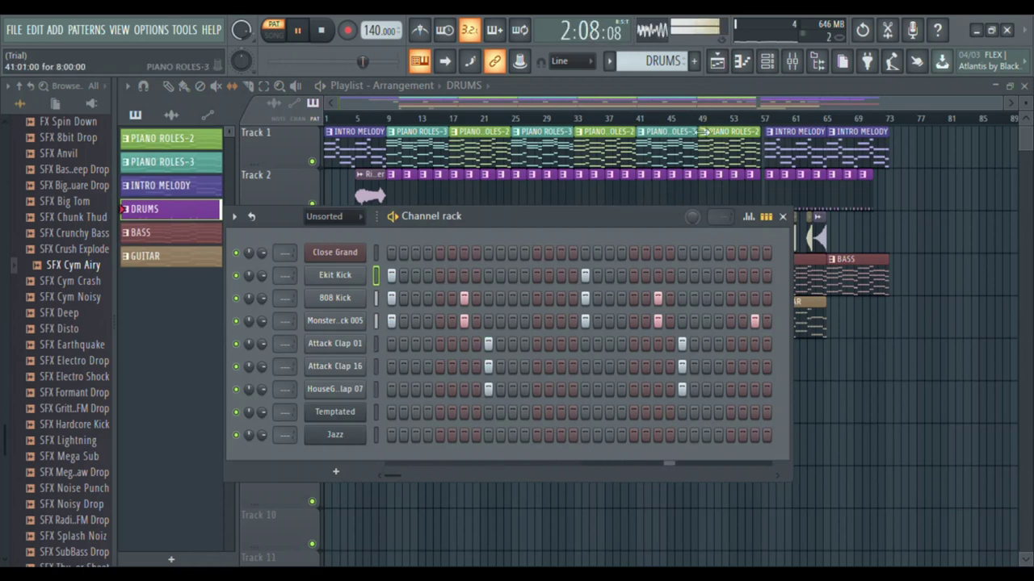
click(726, 70)
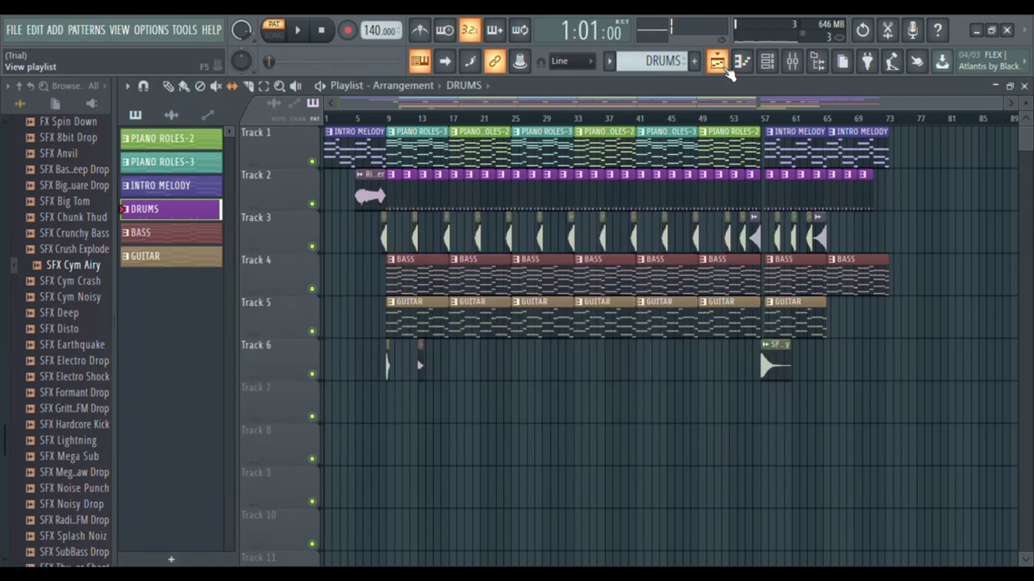
Step: Open the BASS pattern in the piano roll, play it with all its notes in view and return to the playlist
click(179, 244)
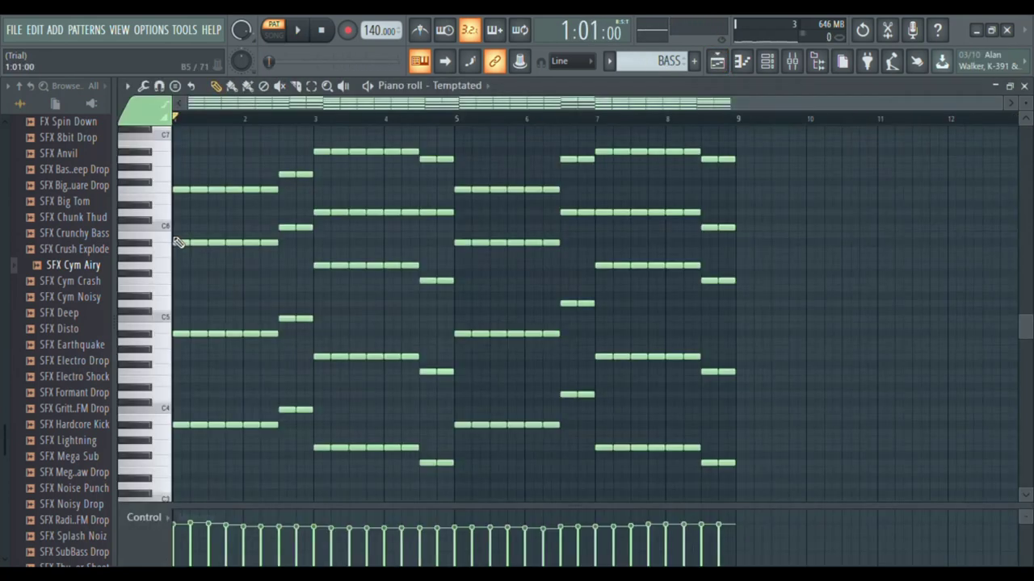
scroll(289, 271, up, 3)
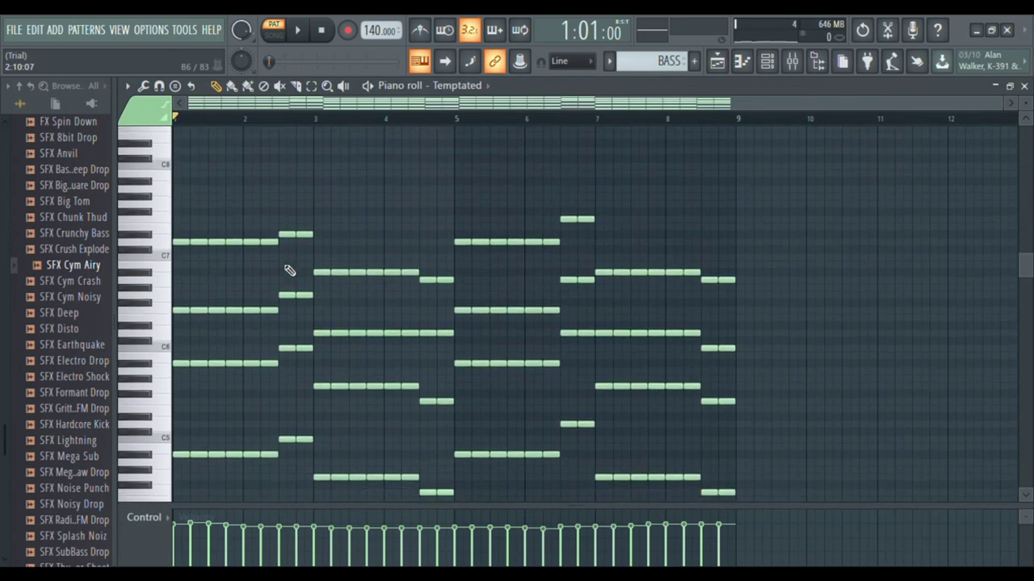
scroll(289, 270, down, 1)
scroll(289, 271, down, 1)
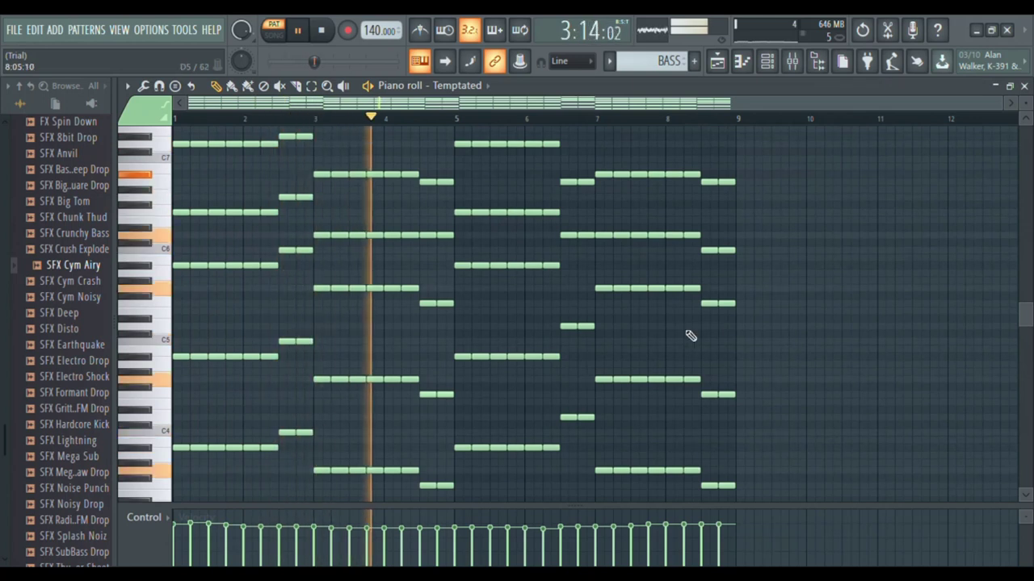
ctrl+right_click(844, 308)
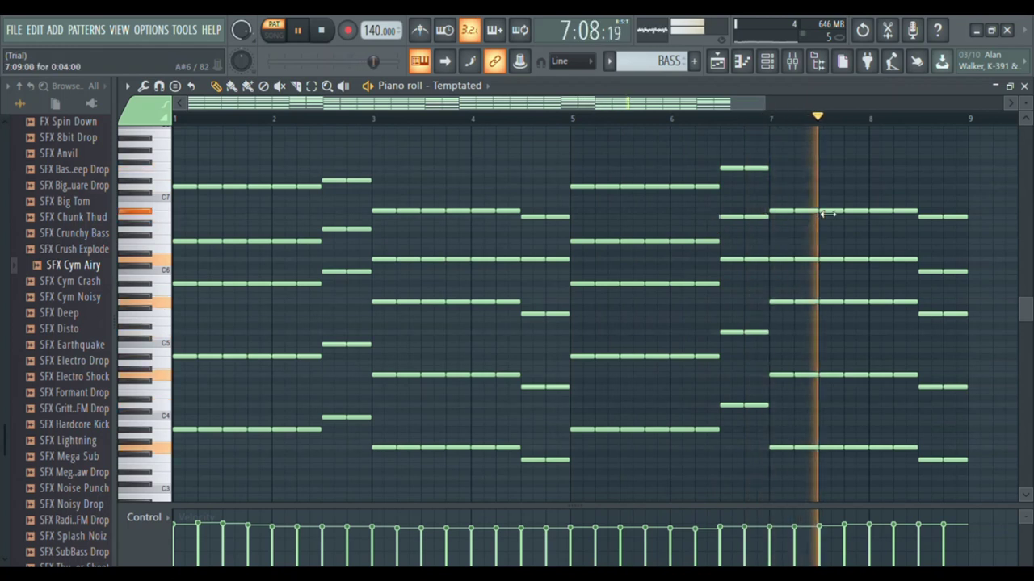
click(717, 63)
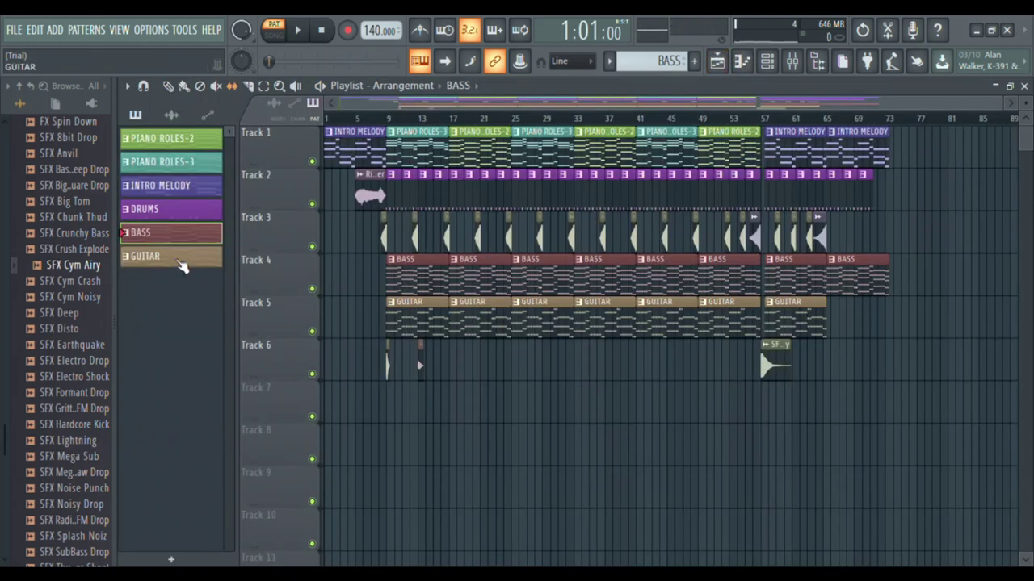
Step: Open the GUITAR pattern in the piano roll, listen to its repeated chord notes and stop playback
click(180, 257)
scroll(234, 286, up, 3)
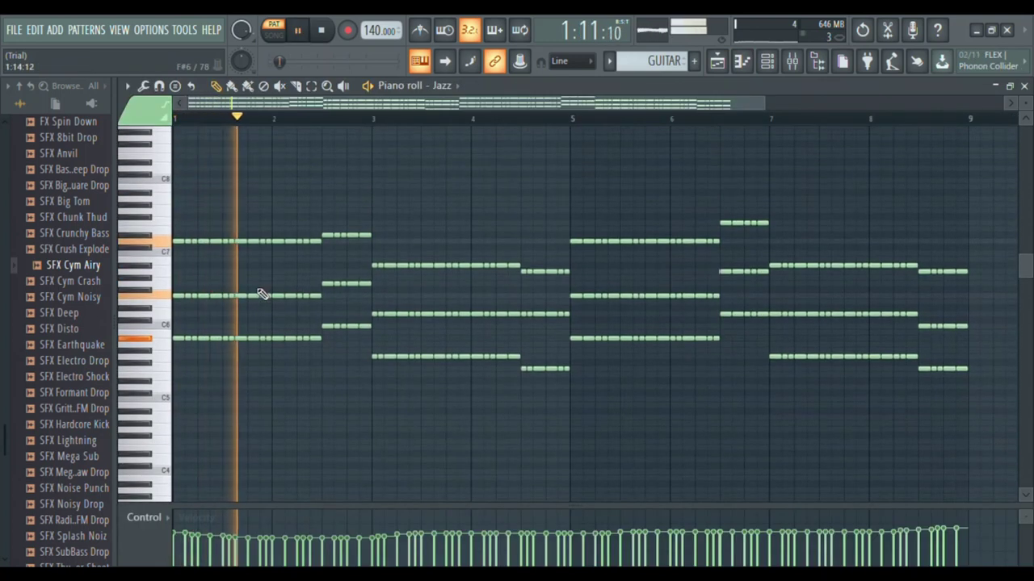
scroll(319, 302, up, 1)
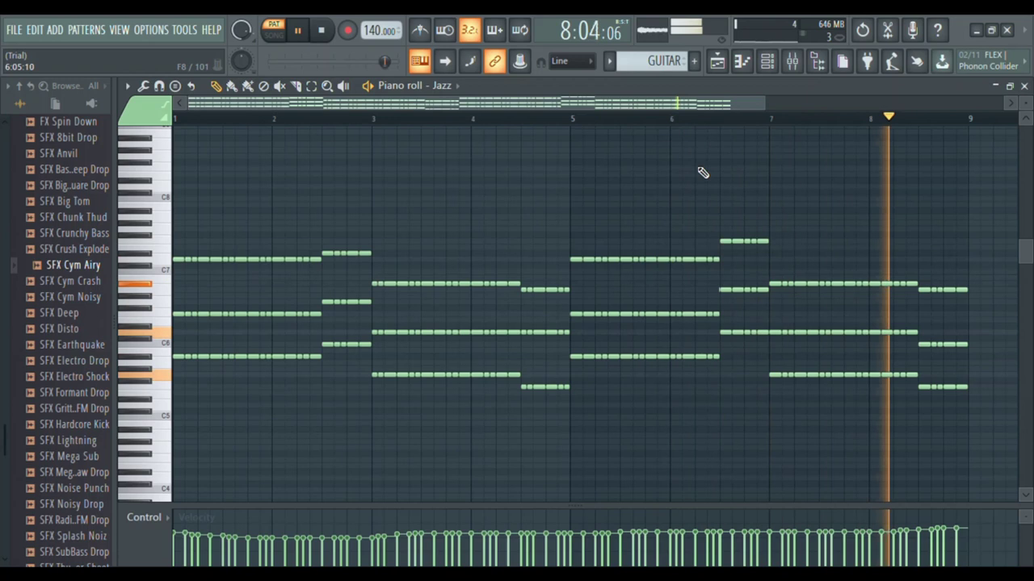
click(740, 65)
click(718, 71)
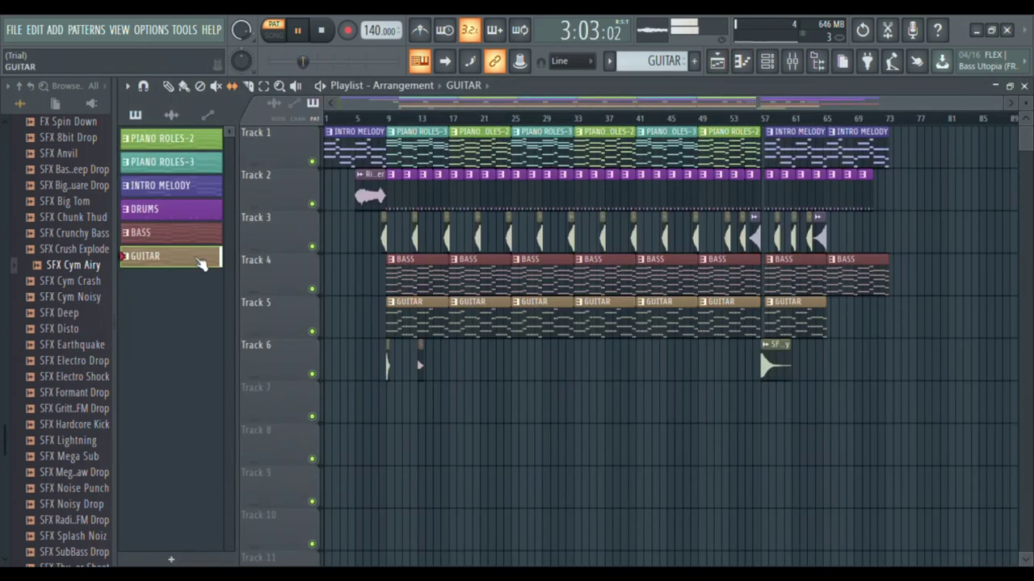
click(200, 264)
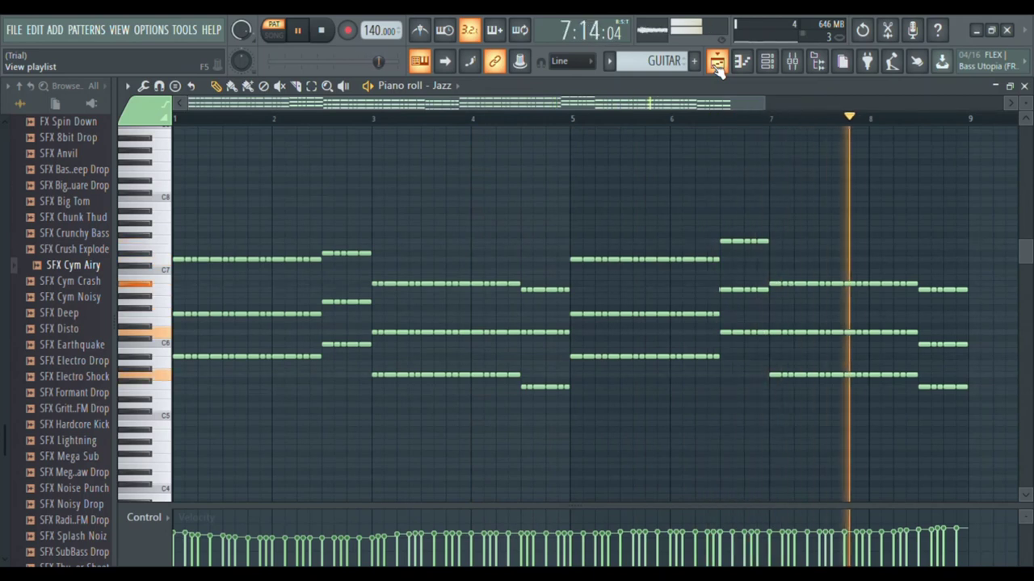
key(space)
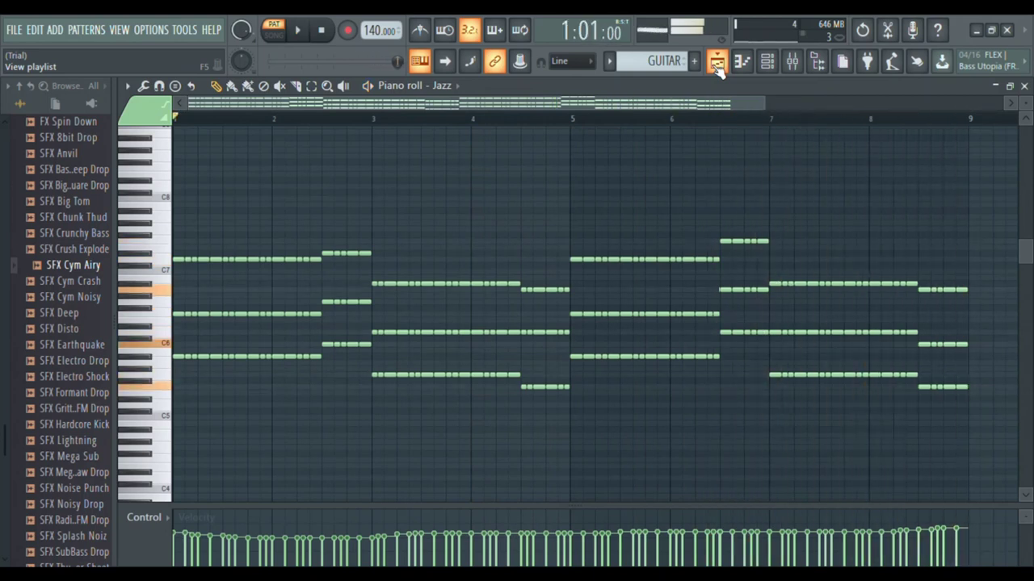
Step: Return to the playlist and play the song from bar 1 through the INTRO MELODY and Riser Zipper into the first full section
click(717, 65)
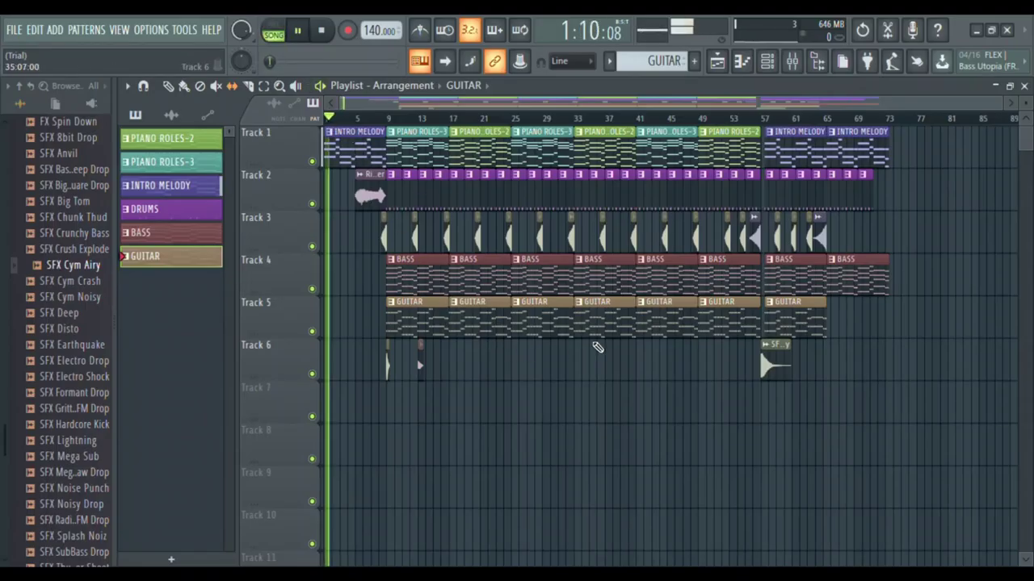
scroll(525, 403, up, 5)
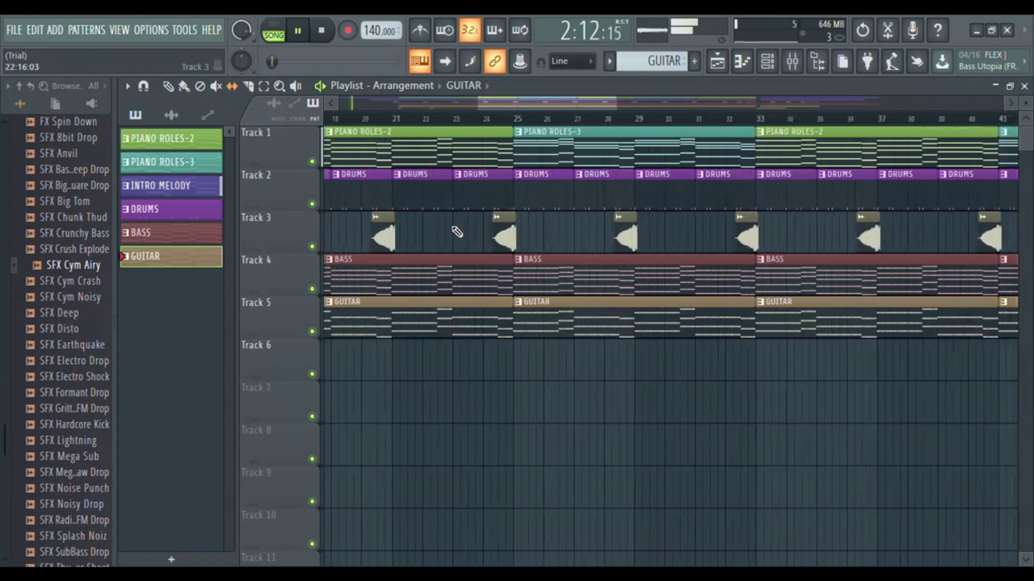
drag(587, 111, 265, 130)
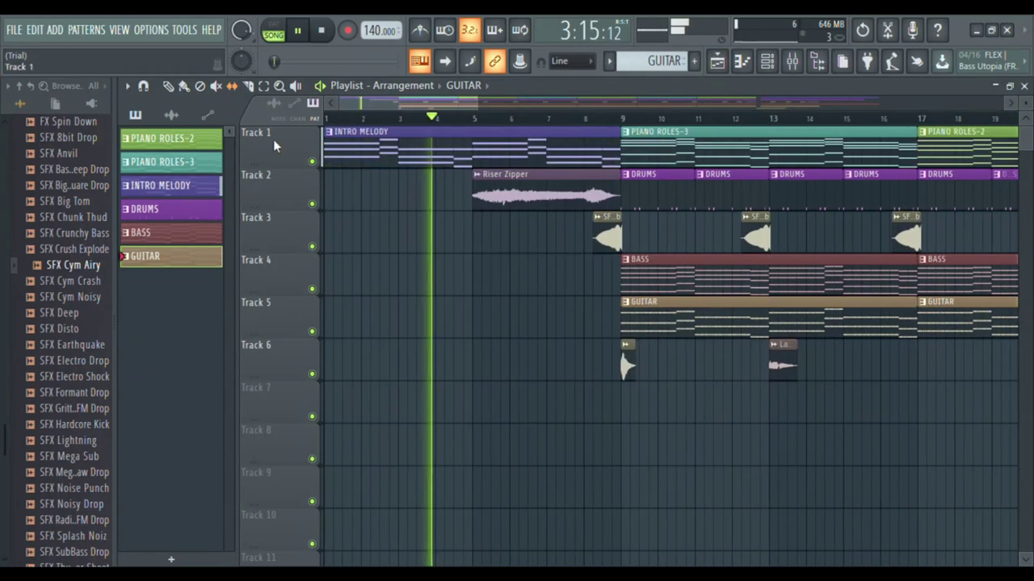
scroll(525, 241, up, 2)
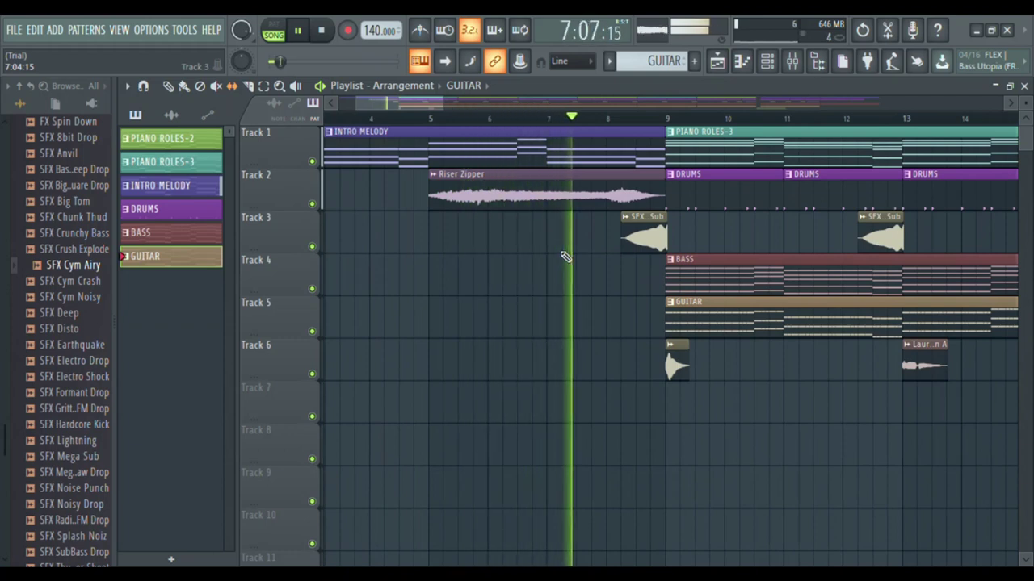
scroll(565, 256, down, 2)
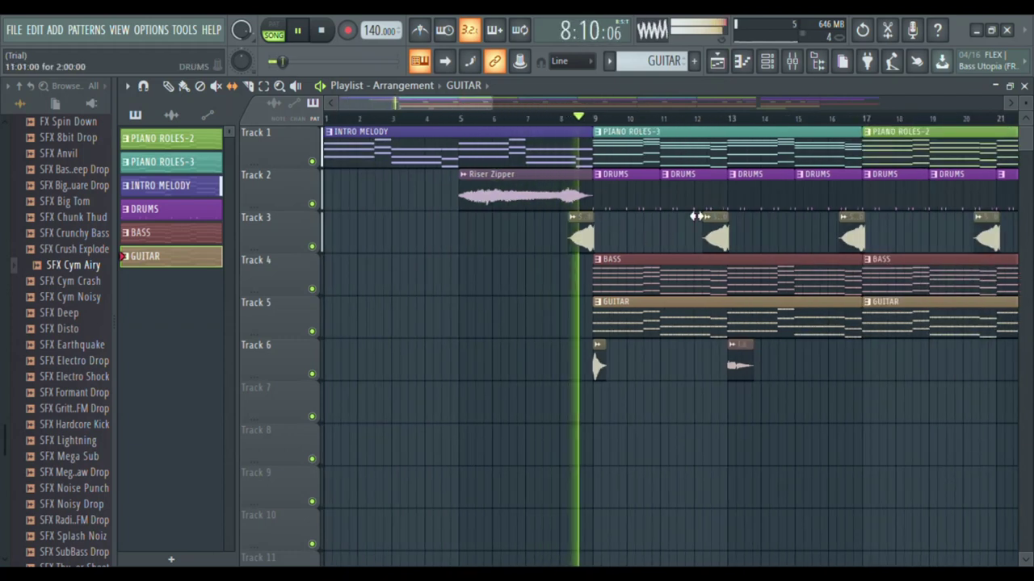
scroll(667, 184, down, 3)
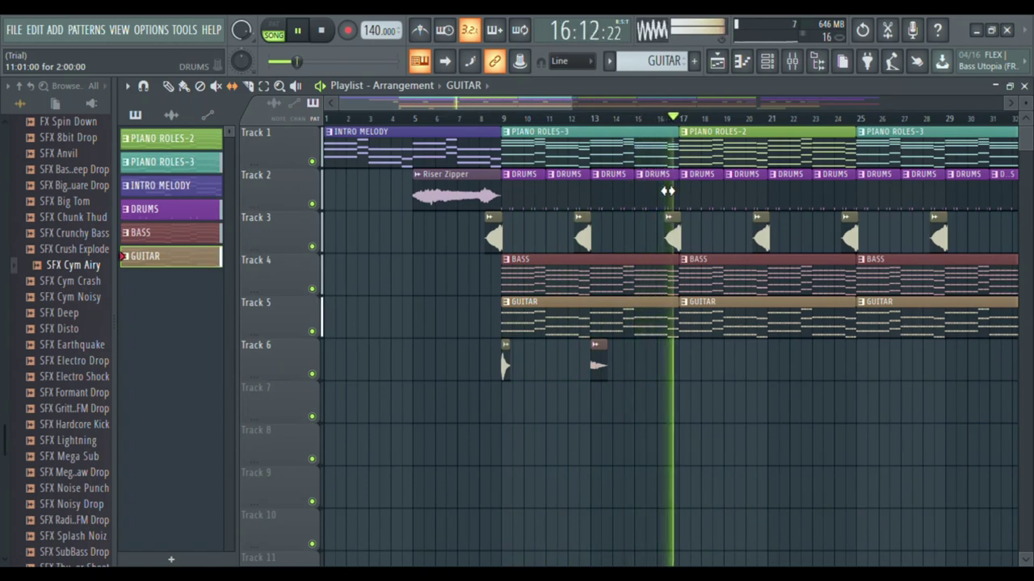
Step: Examine the alternating PIANO ROLES clips and the SFX Mega Sub clips on Track 3 up close while the song plays
scroll(668, 192, down, 2)
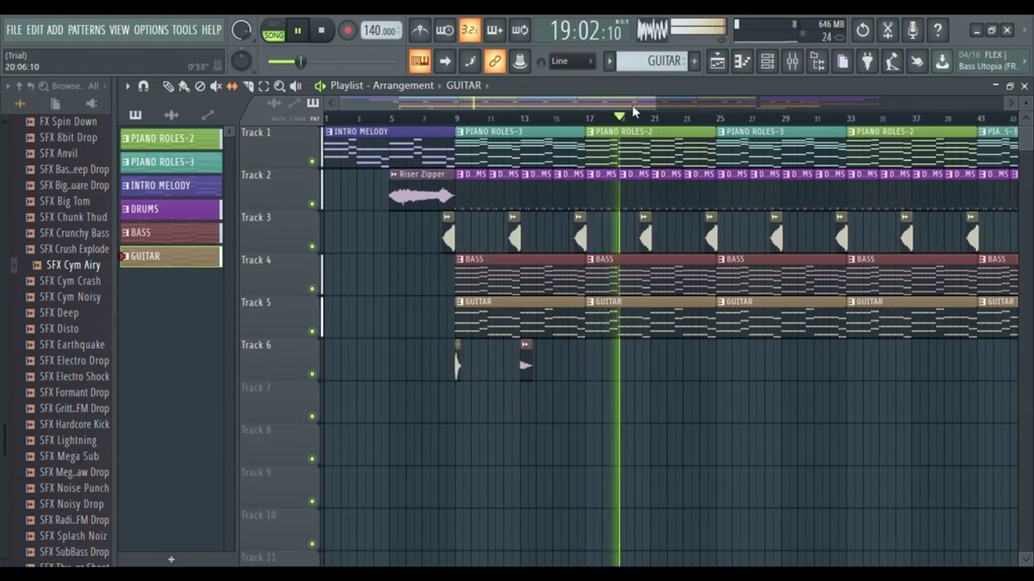
scroll(635, 109, up, 2)
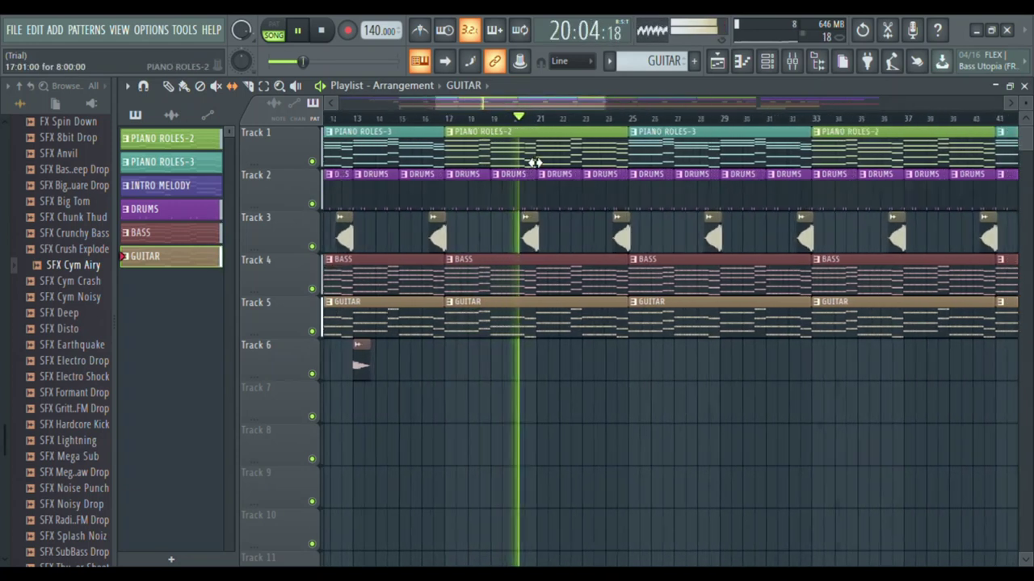
scroll(547, 169, up, 5)
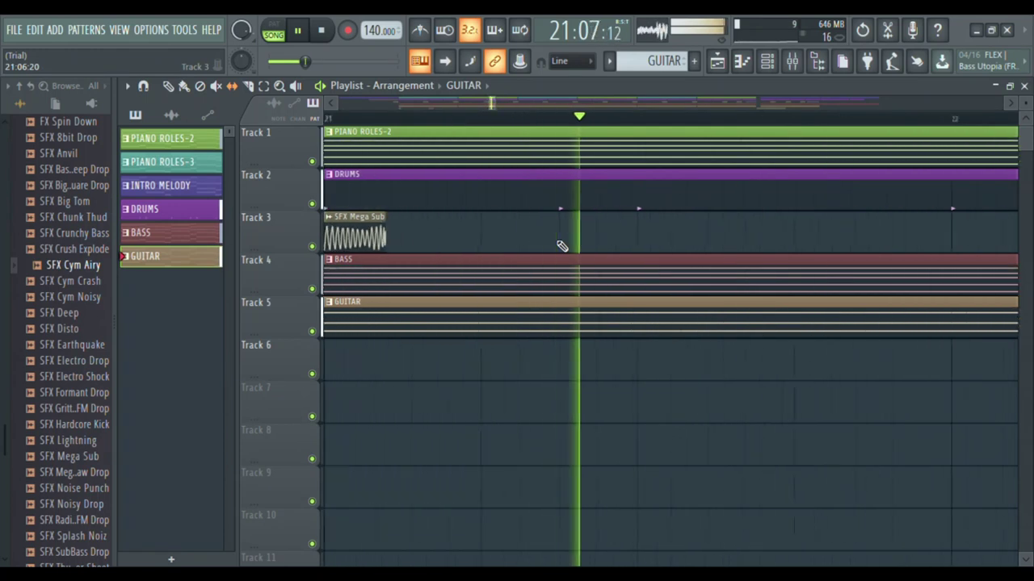
scroll(572, 255, down, 8)
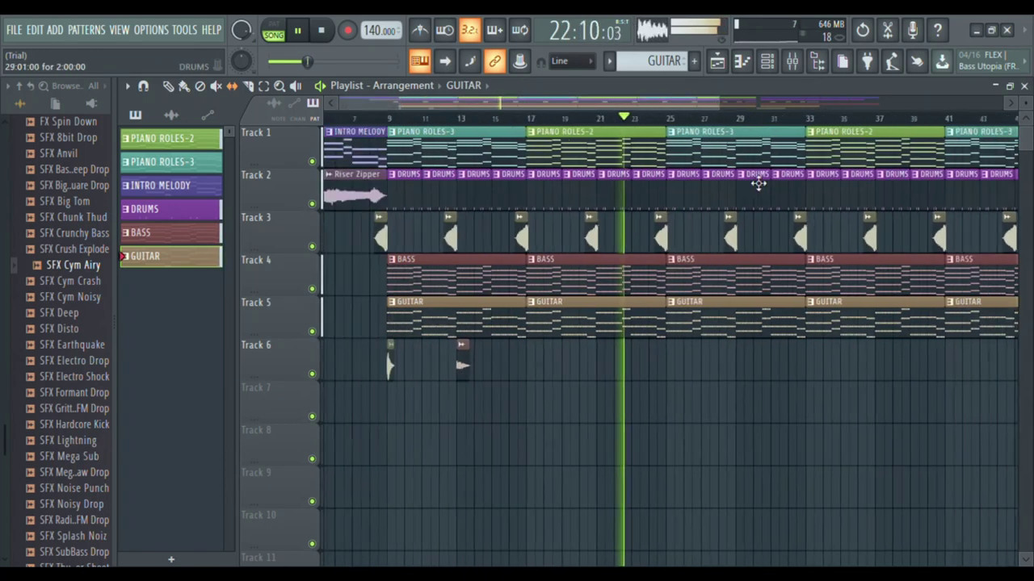
scroll(484, 217, up, 4)
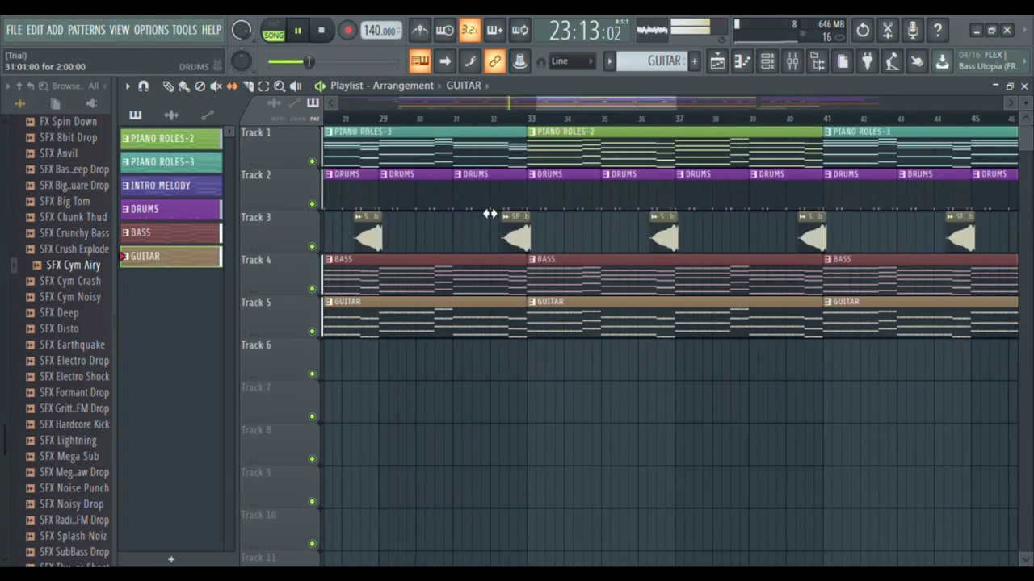
scroll(480, 218, down, 2)
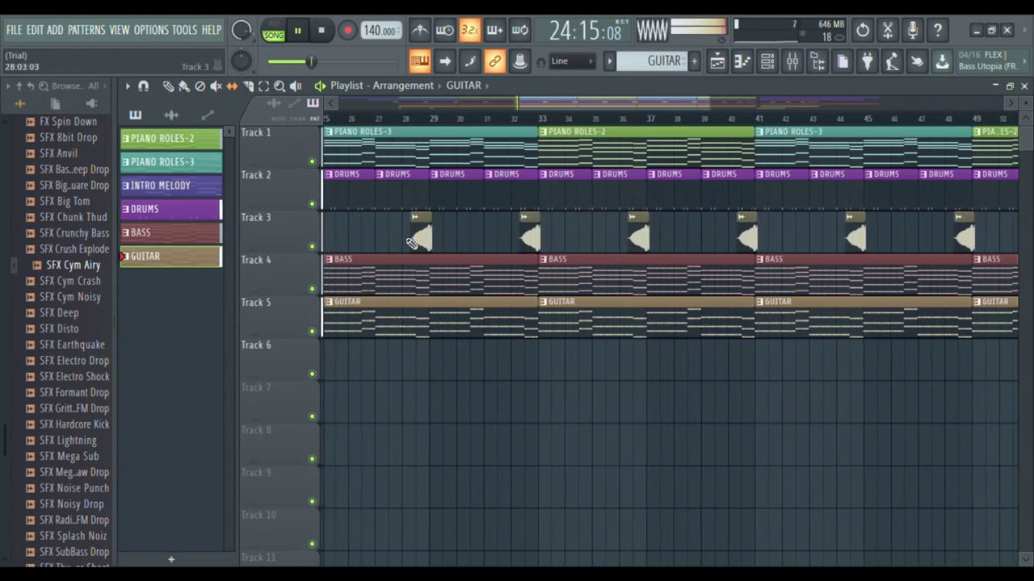
scroll(412, 242, up, 5)
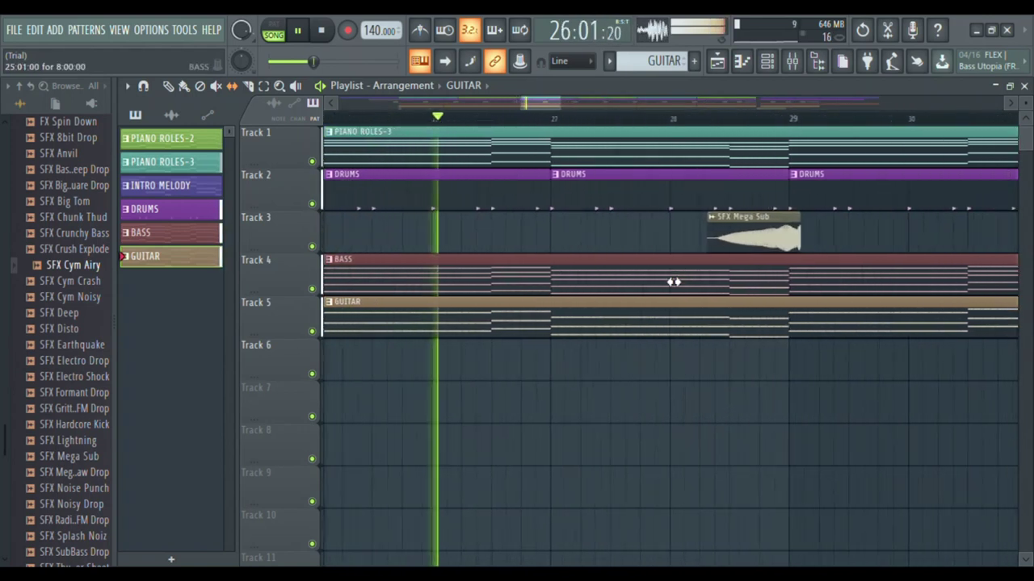
scroll(675, 280, up, 2)
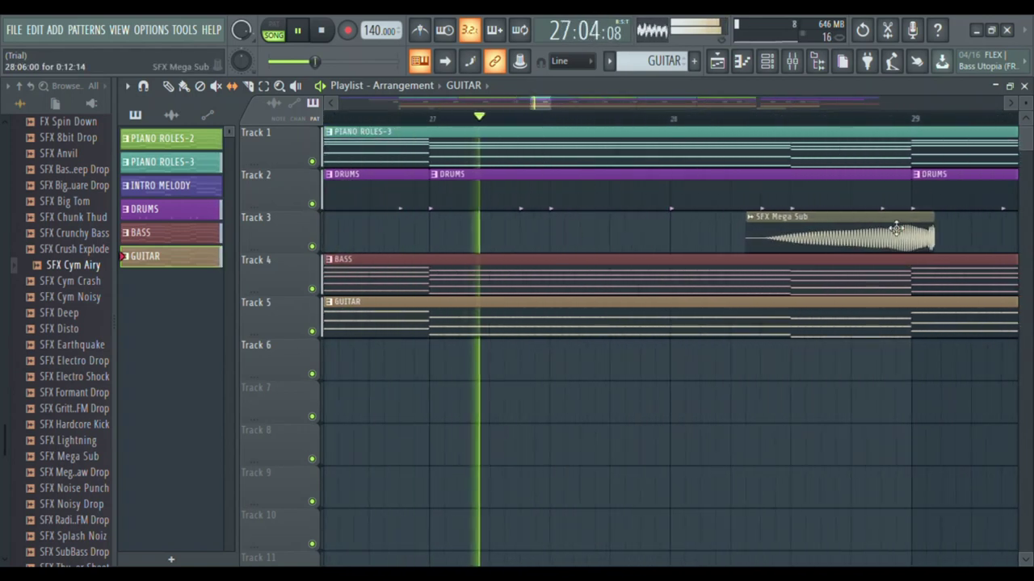
Step: Examine the second half of the arrangement, including the closing INTRO MELODY clips and the effects on Track 3, during playback
scroll(896, 229, down, 11)
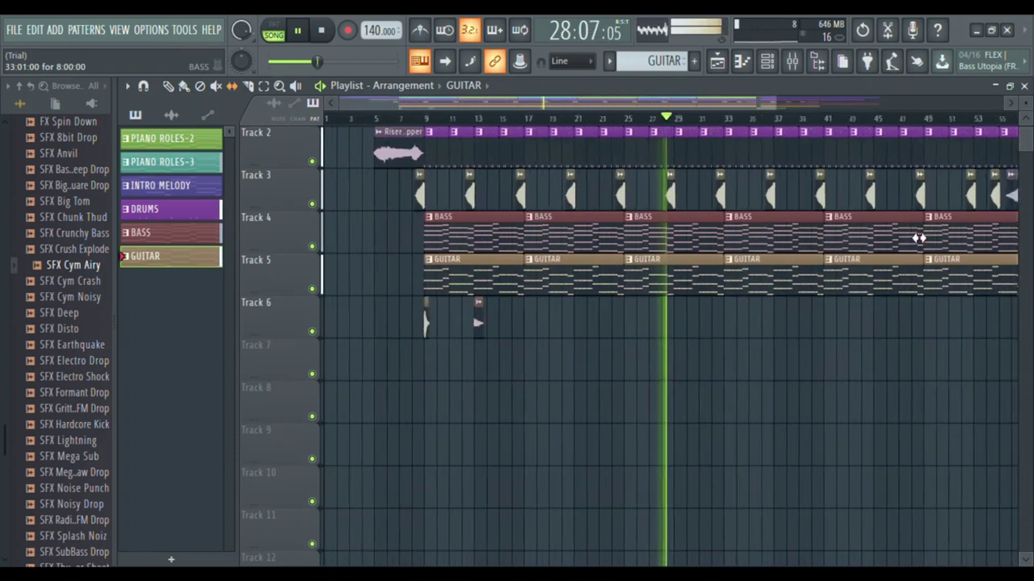
scroll(912, 234, down, 3)
scroll(858, 221, up, 4)
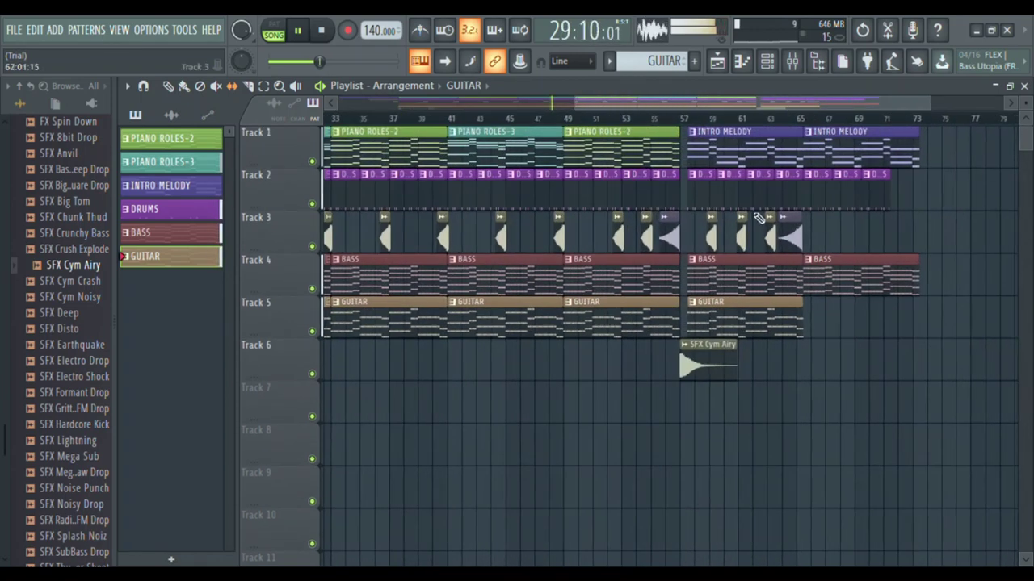
scroll(772, 222, down, 3)
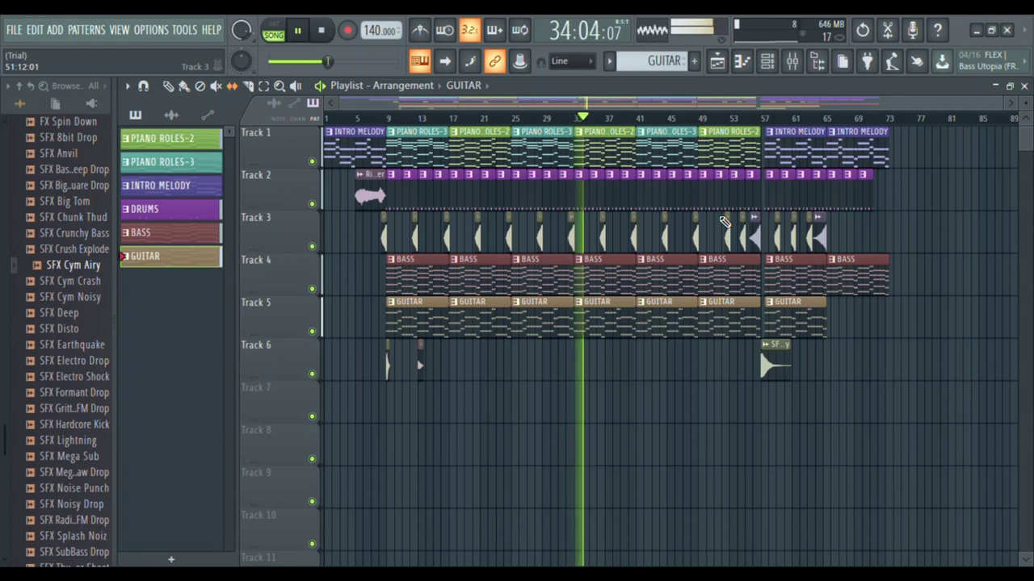
scroll(649, 229, up, 4)
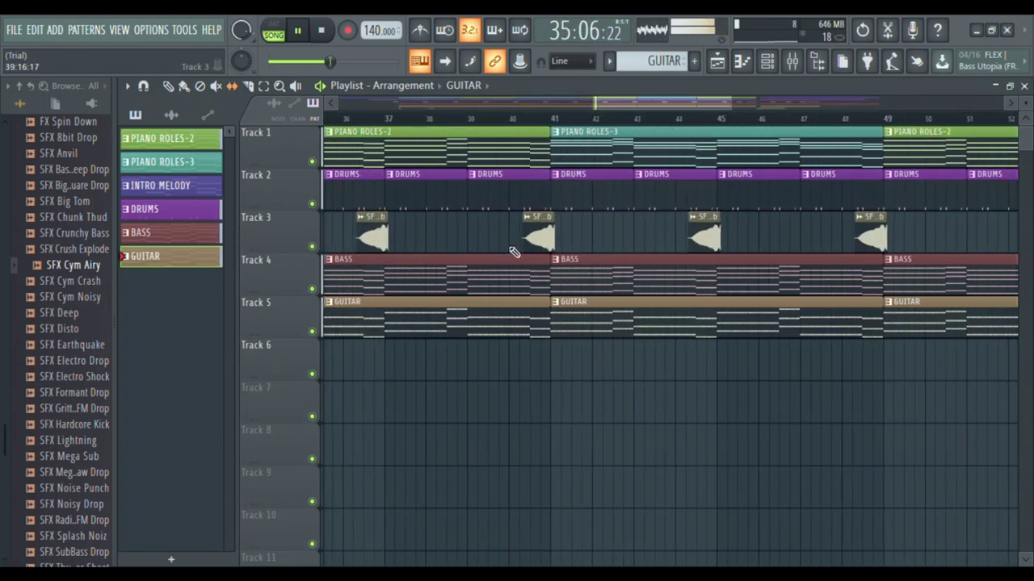
scroll(513, 252, down, 4)
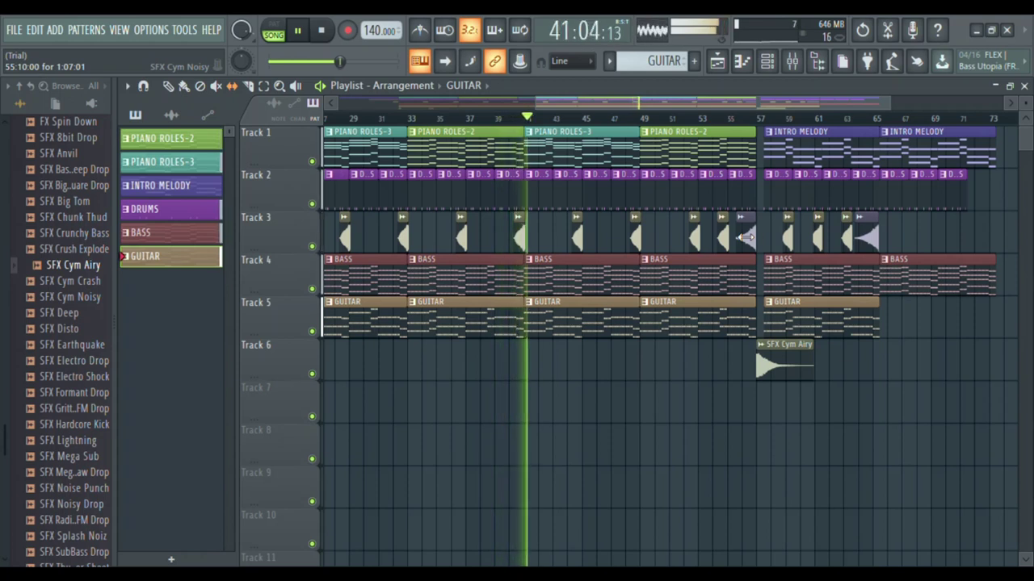
Step: Listen through the closing section to the end of the song and stop playback with the whole arrangement in view
ctrl+right_click(644, 430)
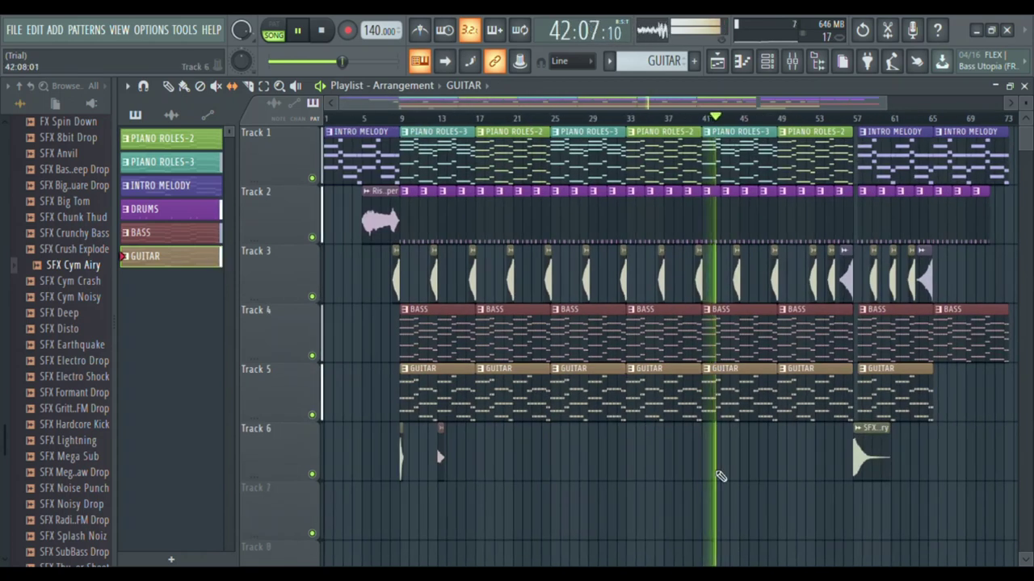
ctrl+right_click(757, 497)
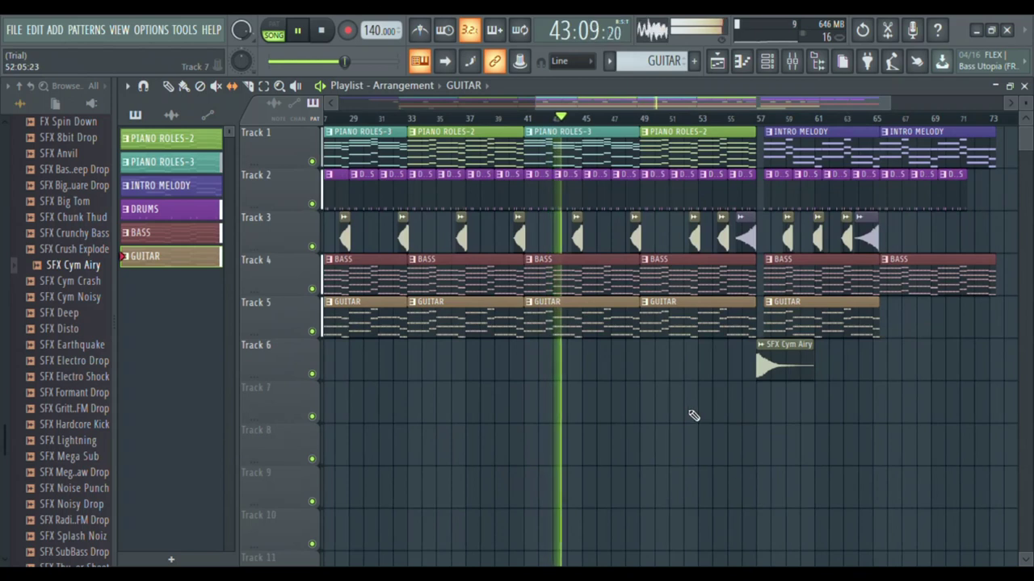
drag(674, 103, 776, 105)
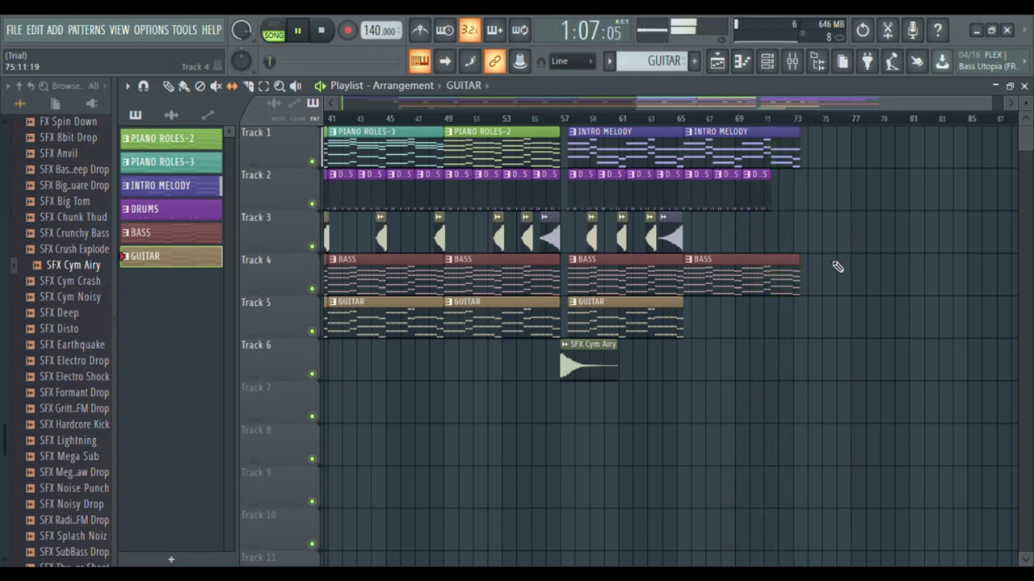
scroll(525, 309, down, 3)
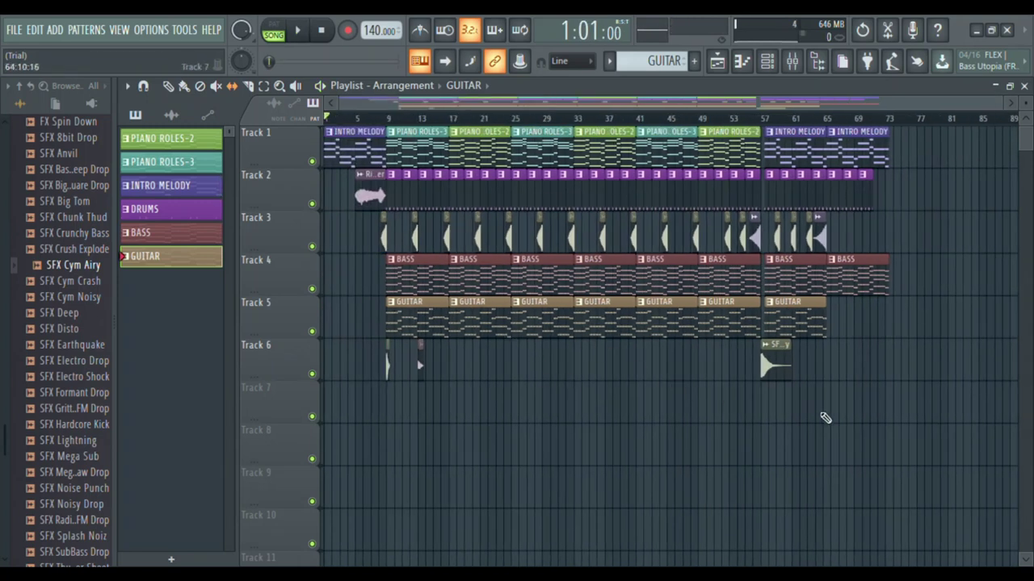
Step: Select every clip in the arrangement, move them together so the song starts at bar 9, and clear the selection
drag(975, 427, 383, 166)
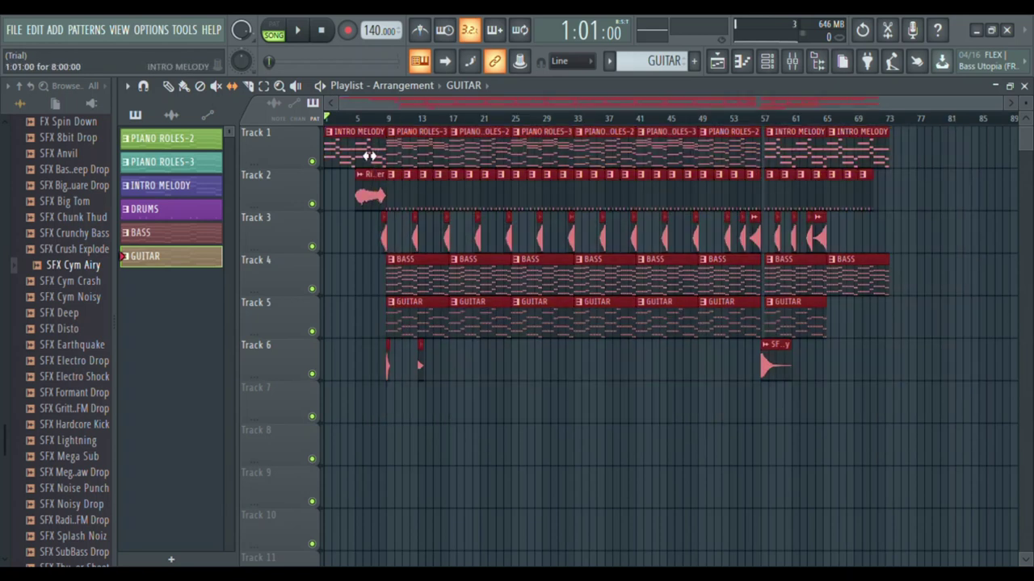
drag(436, 141, 498, 147)
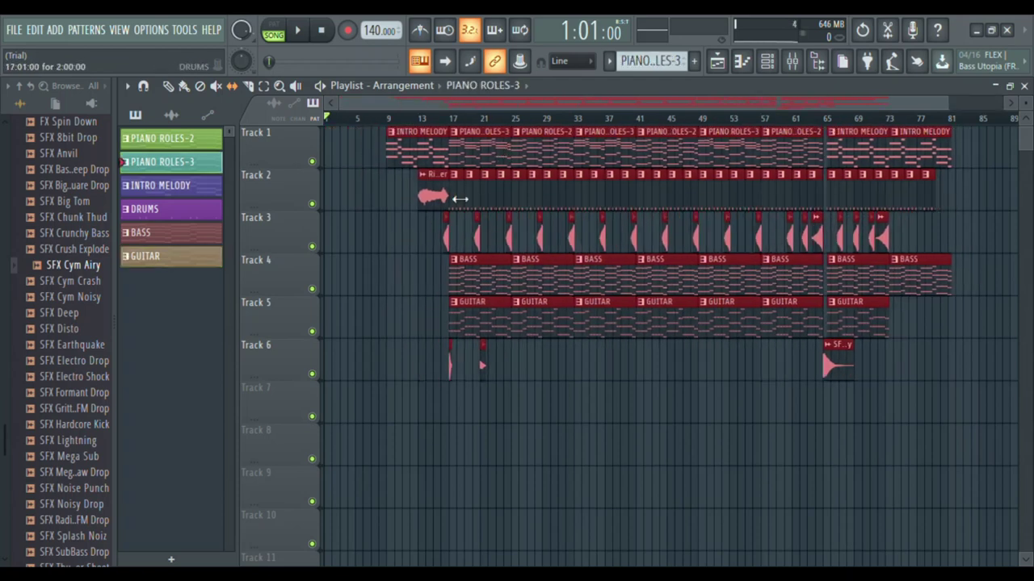
click(372, 248)
Step: Add an INTRO MELODY clip on Track 1 from bar 1, directly before the existing intro clip
scroll(368, 234, up, 6)
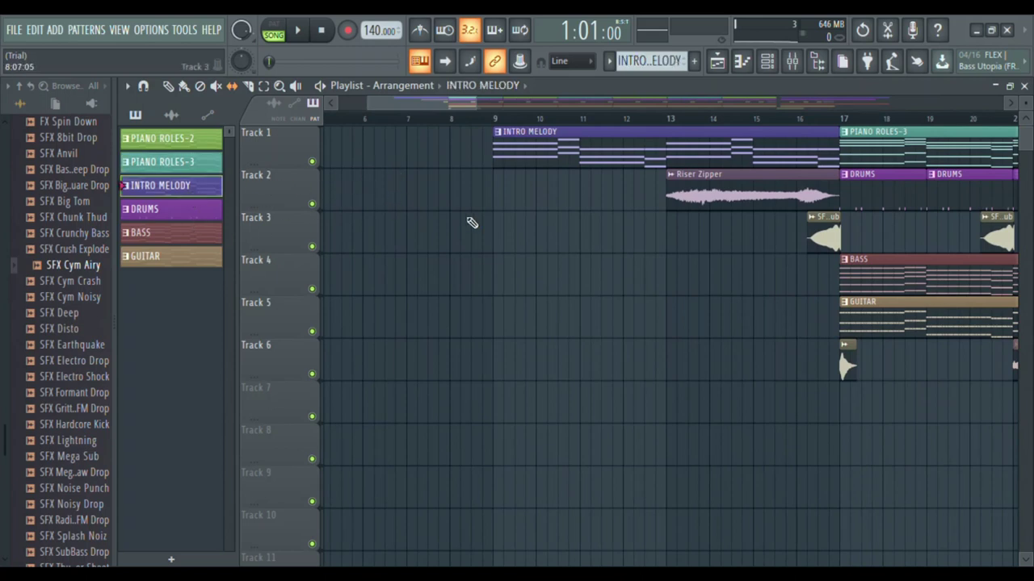
click(365, 251)
drag(534, 230, 495, 230)
scroll(619, 266, down, 5)
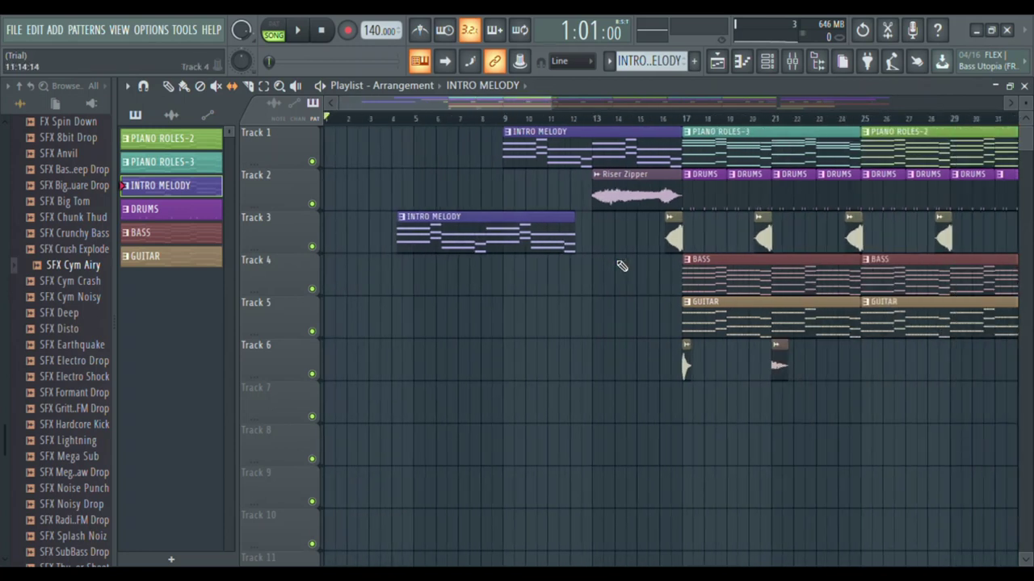
drag(517, 231, 392, 230)
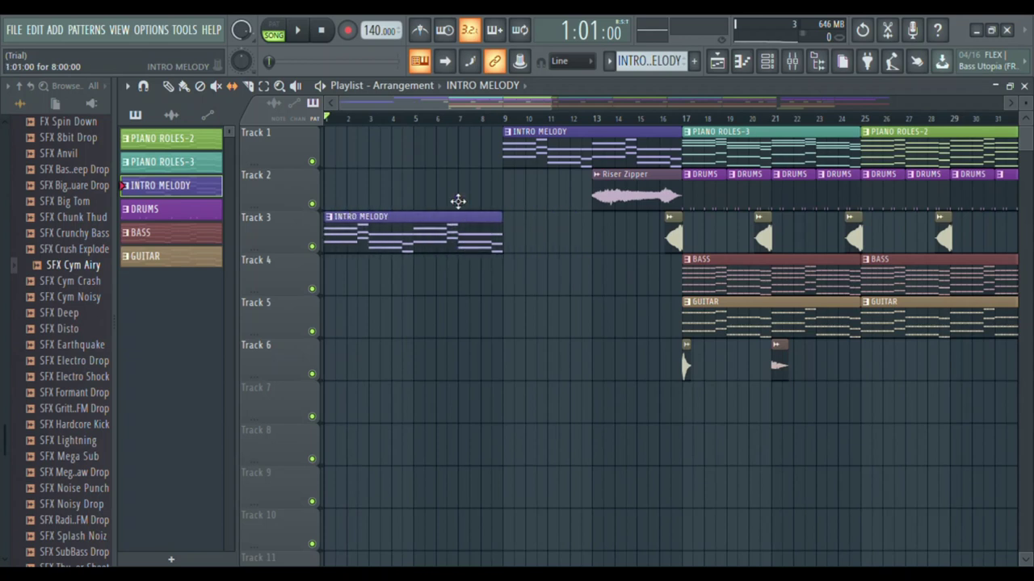
drag(458, 201, 455, 118)
Step: Add a GUITAR clip on Track 5 from bar 9, directly before the first existing guitar clip
ctrl+scroll(599, 317, down, 5)
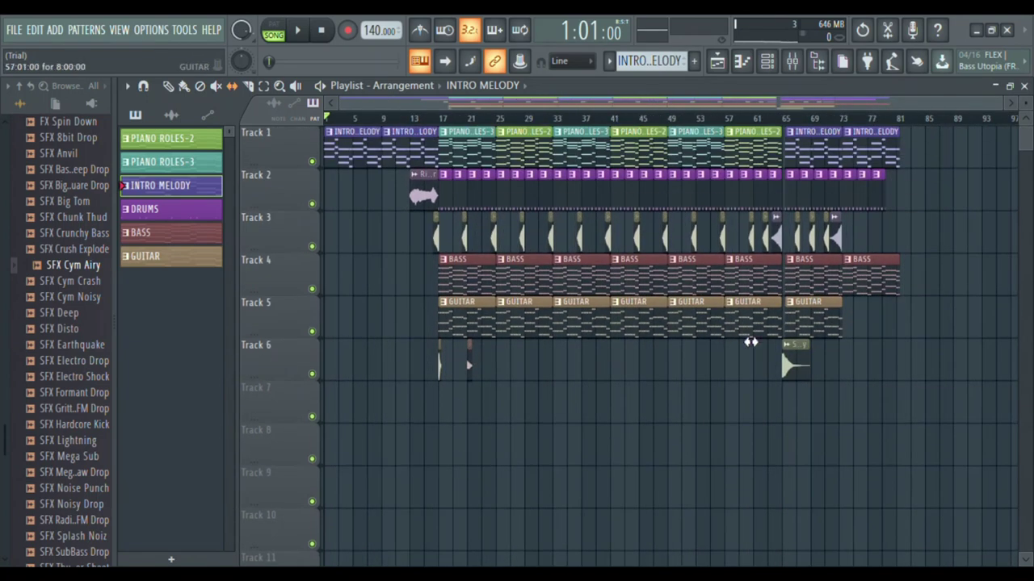
ctrl+scroll(379, 226, up, 5)
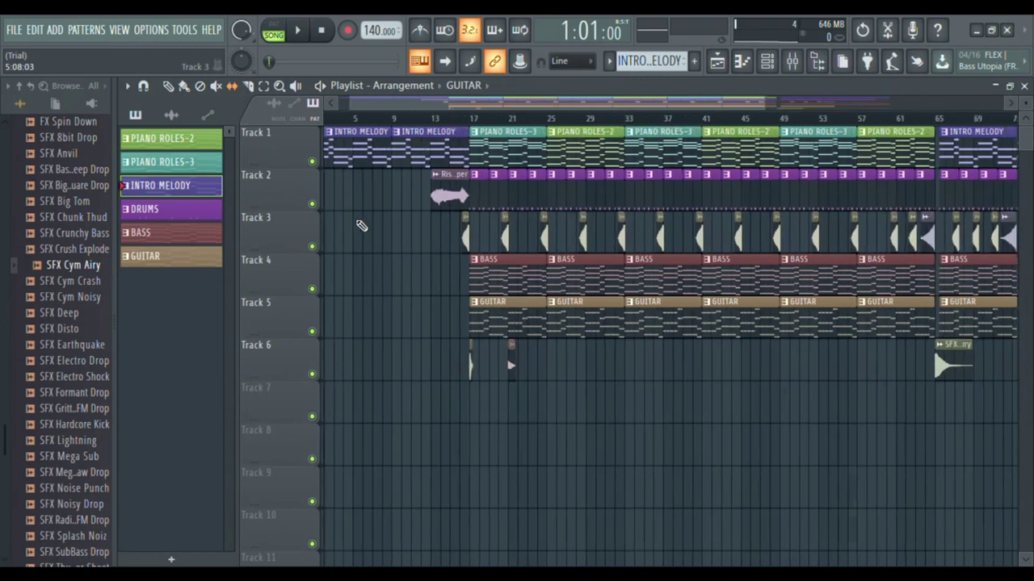
ctrl+scroll(450, 219, down, 5)
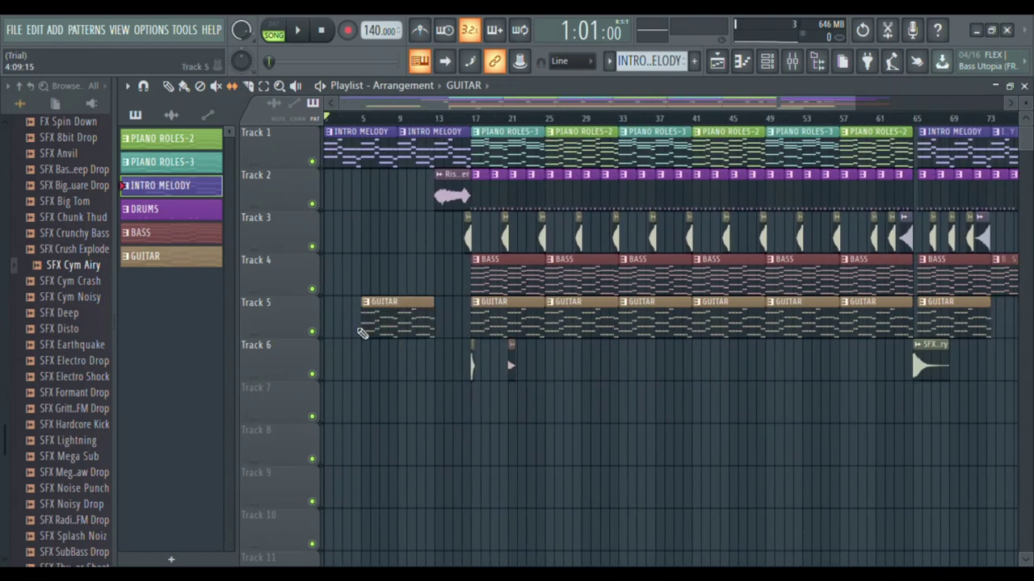
ctrl+scroll(363, 331, up, 4)
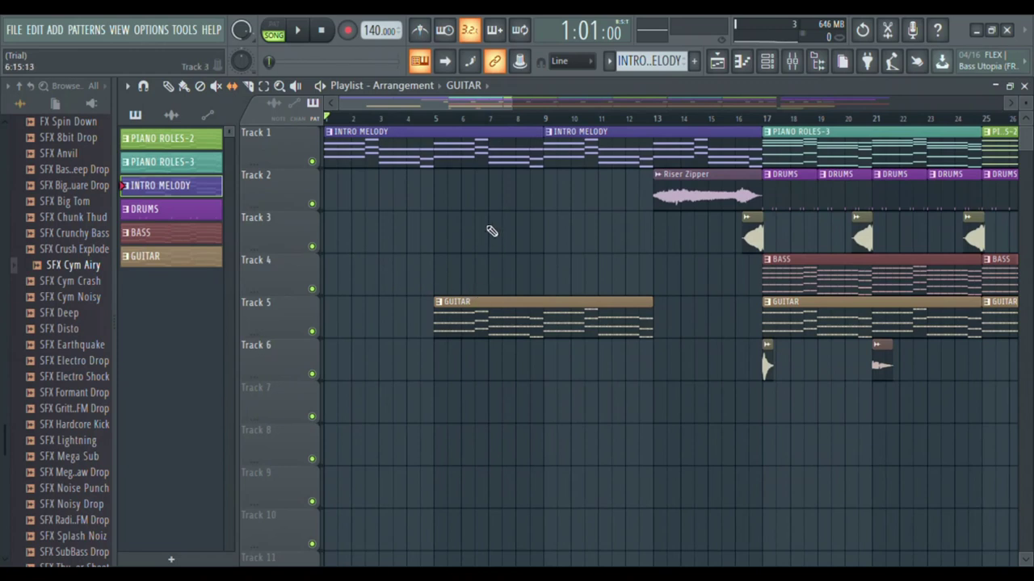
drag(486, 313, 578, 313)
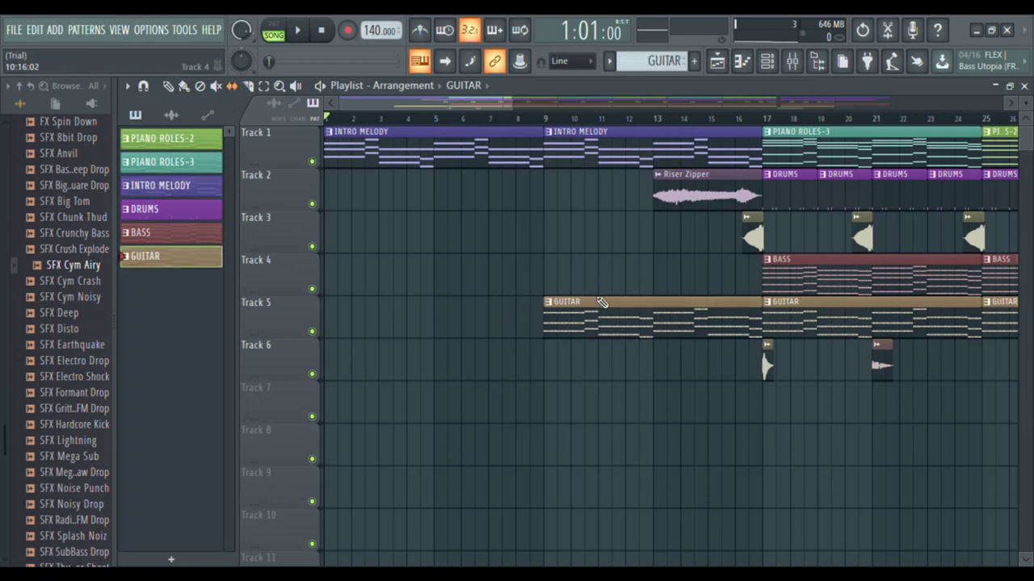
Step: Play the song from the start to hear the extended intro with the added guitar leading into the bar 17 section
ctrl+scroll(616, 286, down, 3)
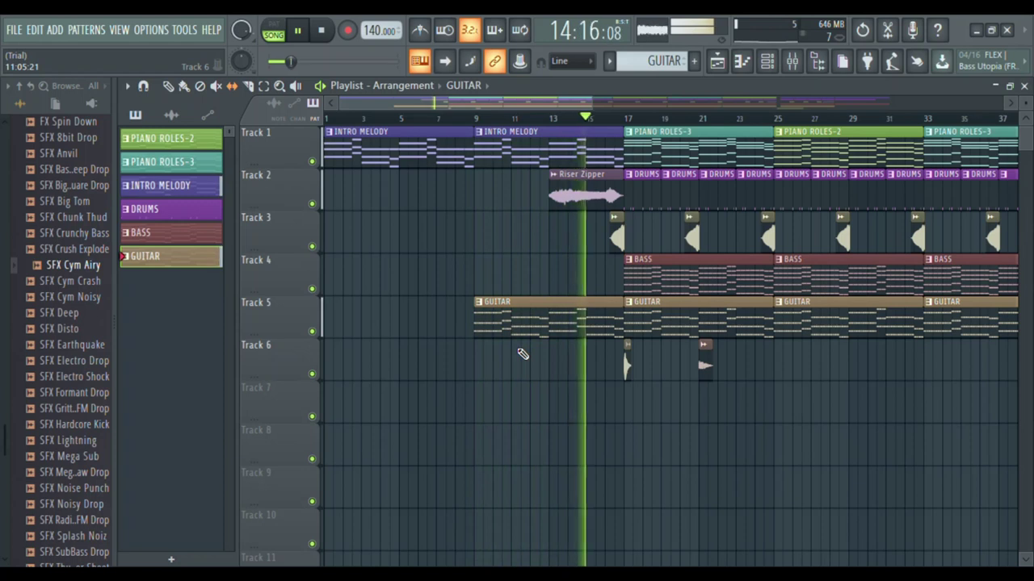
scroll(734, 385, down, 6)
scroll(736, 339, up, 4)
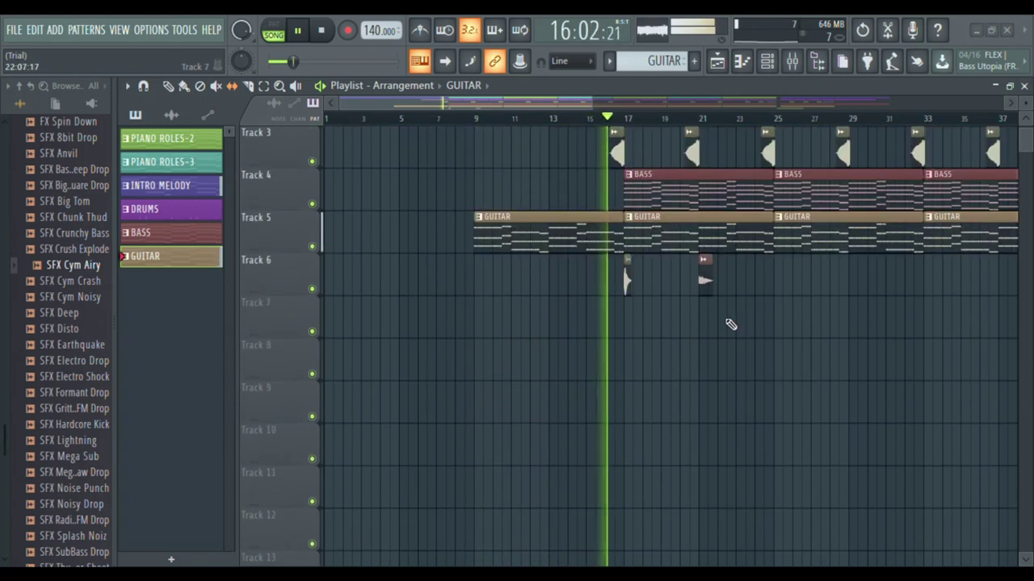
Step: Examine the Close Grand notes of the PIANO ROLES-3 pattern in the piano roll
scroll(727, 323, down, 5)
scroll(727, 335, up, 2)
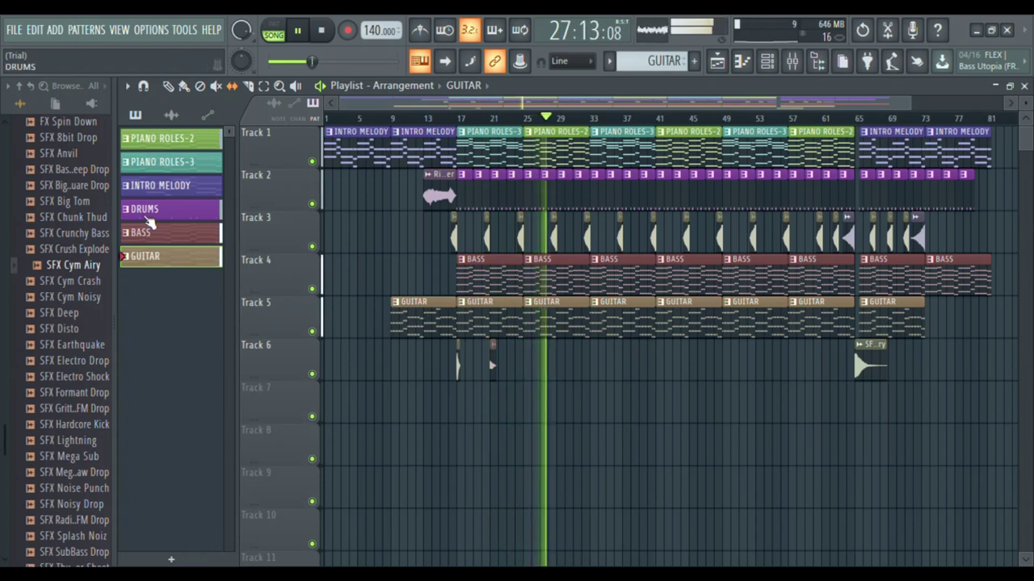
double_click(161, 163)
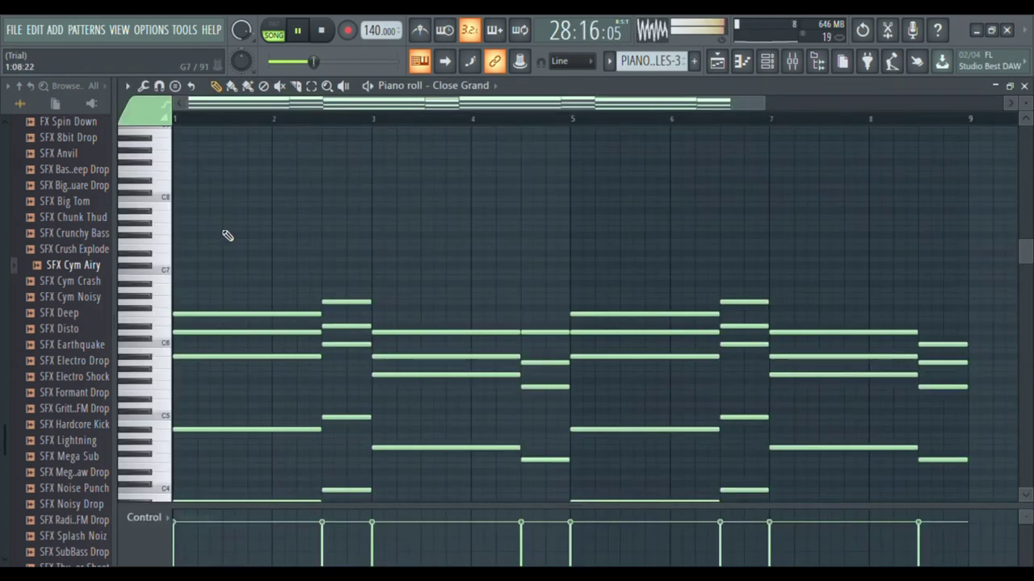
scroll(279, 259, down, 2)
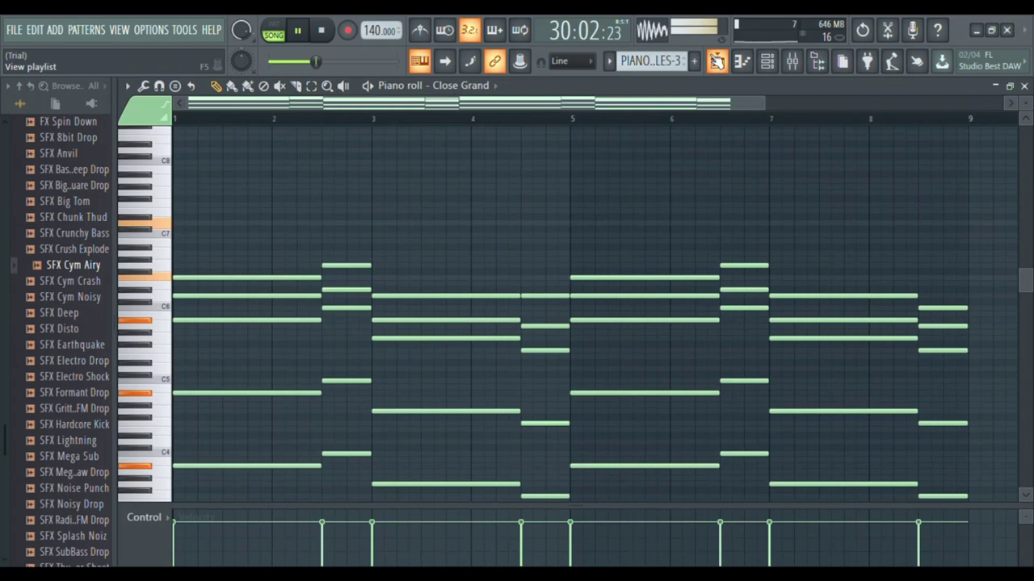
Step: Select all Close Grand notes of the PIANO ROLES-2 pattern and copy them for reuse
click(717, 62)
click(176, 141)
key(F7)
scroll(293, 207, down, 4)
scroll(401, 215, down, 2)
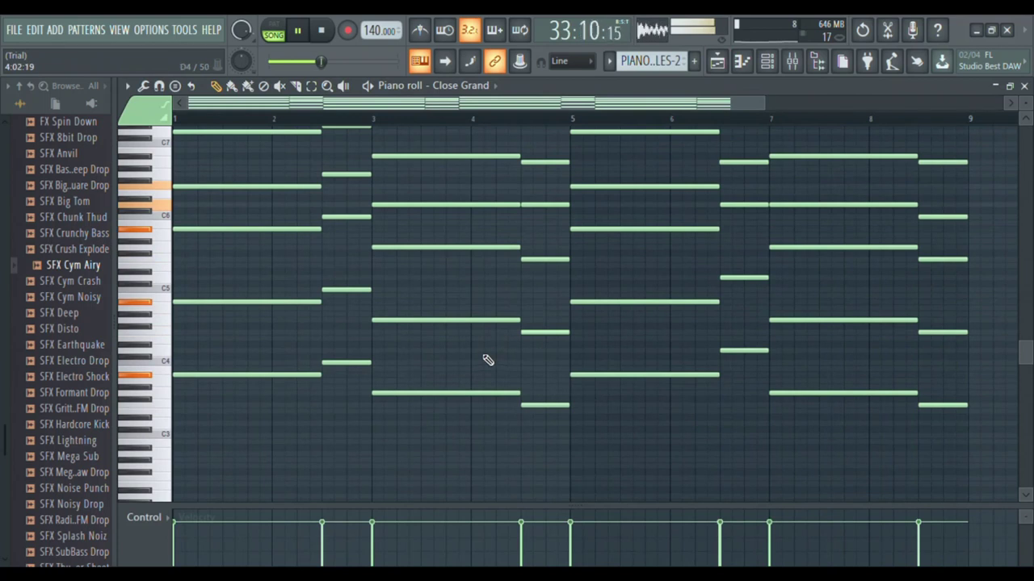
key(ctrl+a)
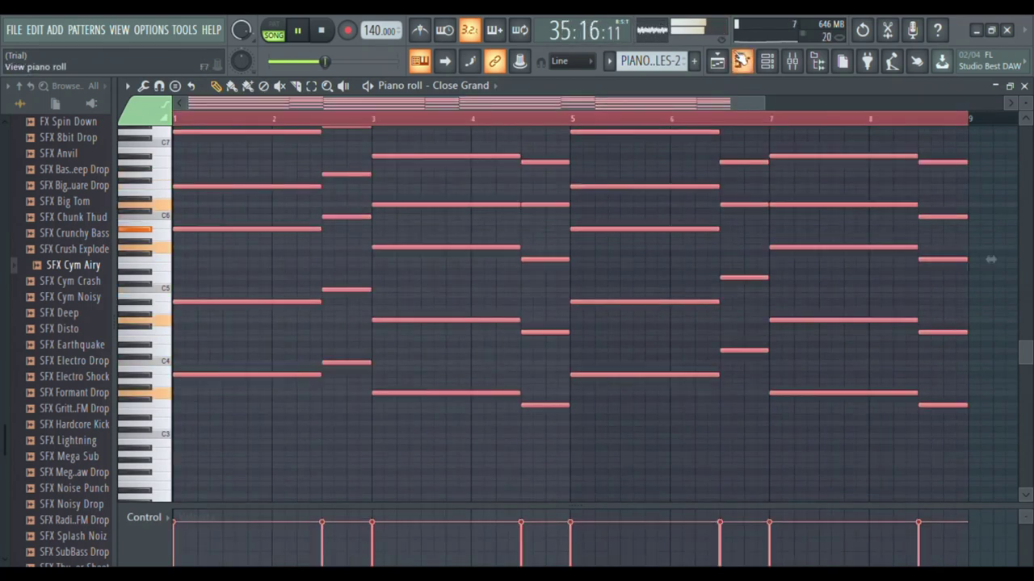
Step: Create a new pattern named 7 and show its channels in the channel rack
click(717, 61)
click(693, 61)
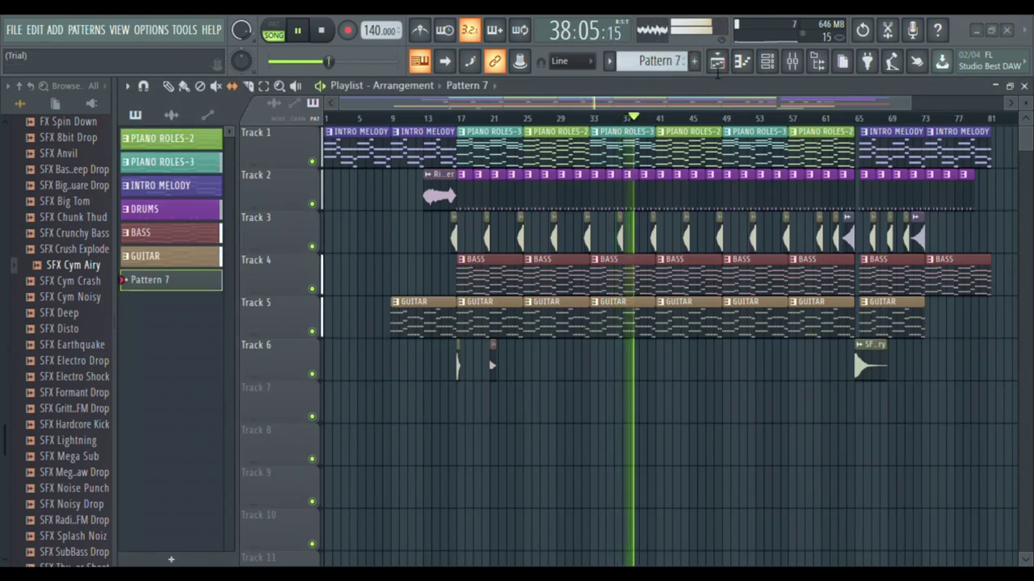
click(767, 63)
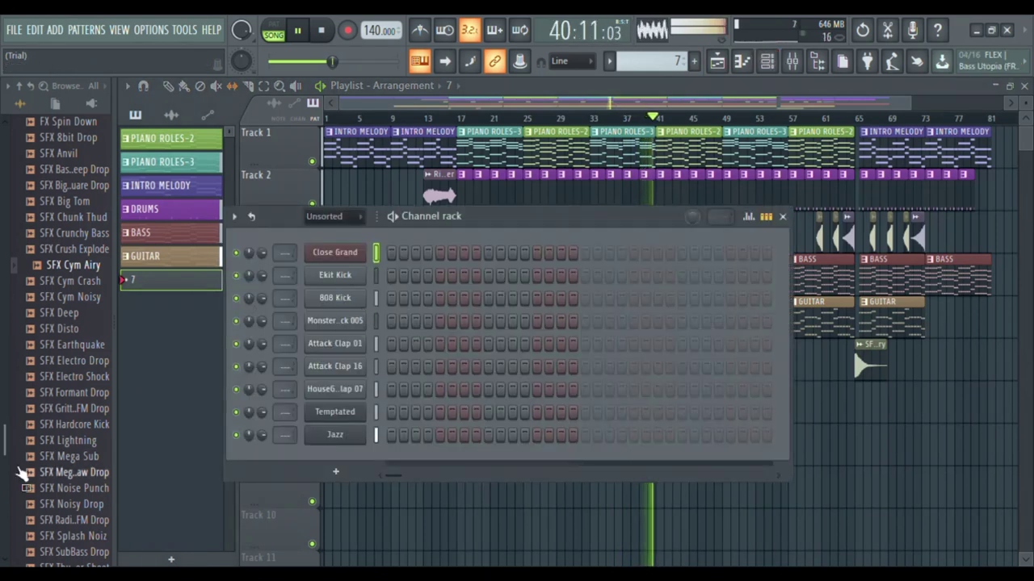
Step: Add the Choir Ahh instrument from the Orchestral pack as a new channel below Jazz, stop playback and close its plugin window
scroll(67, 401, up, 6)
scroll(67, 379, up, 2)
click(74, 307)
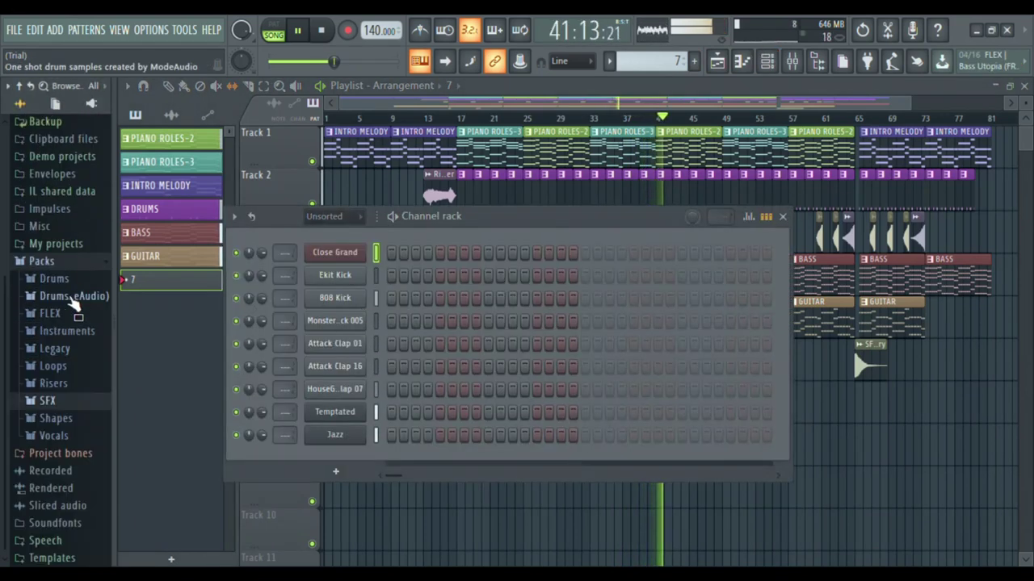
click(67, 331)
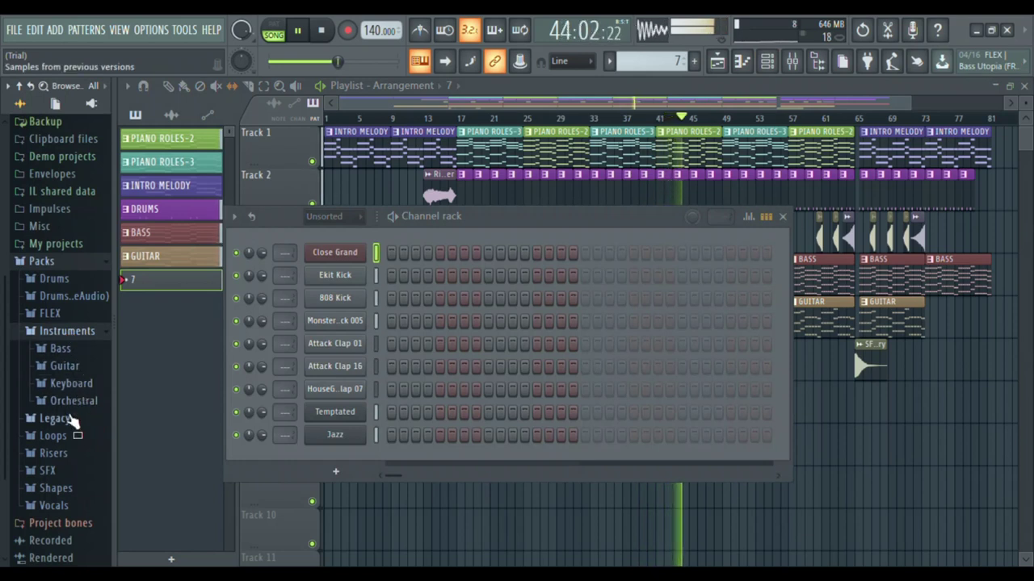
click(76, 401)
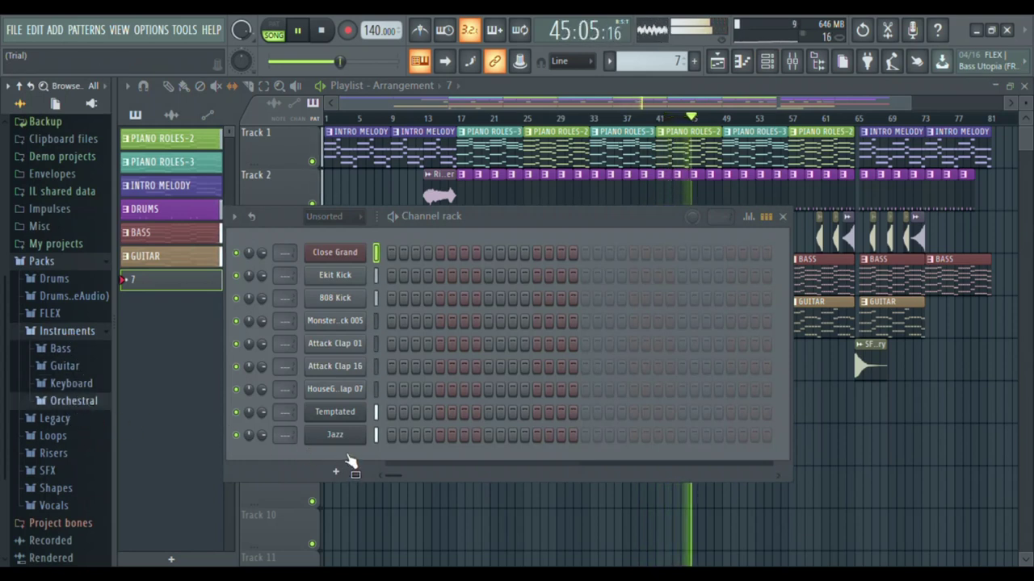
click(71, 401)
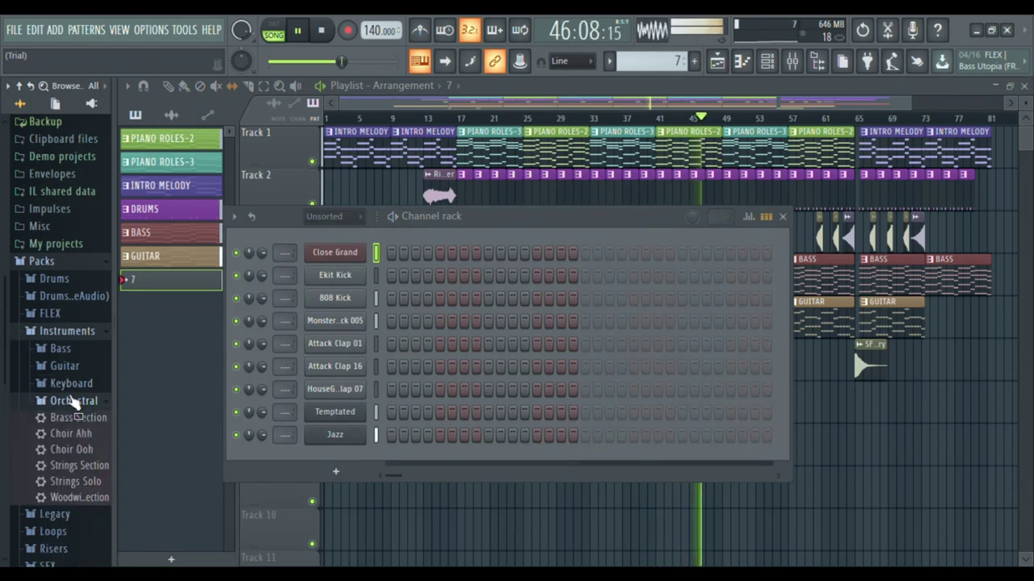
drag(85, 436, 332, 451)
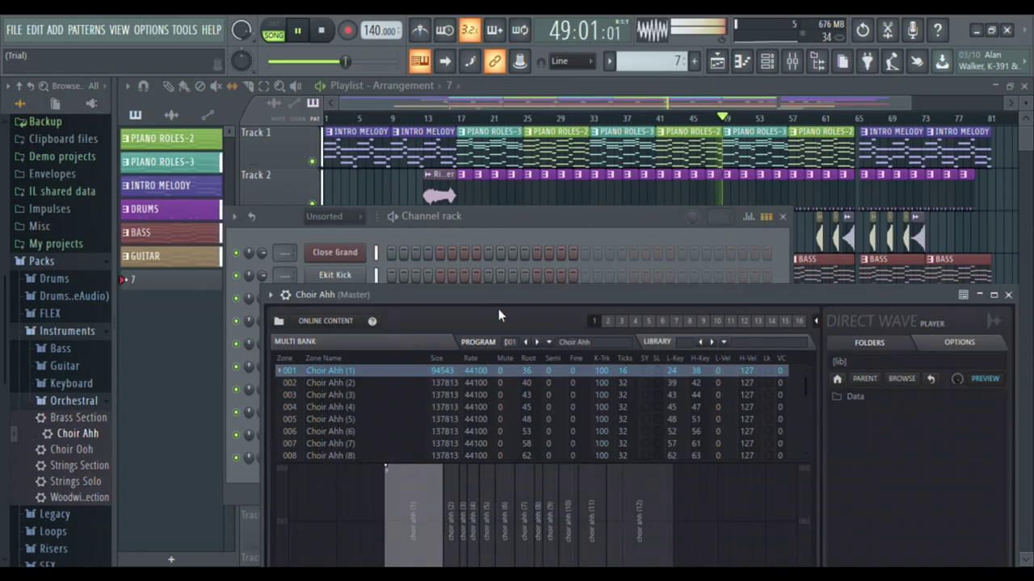
key(space)
drag(649, 298, 395, 362)
click(754, 360)
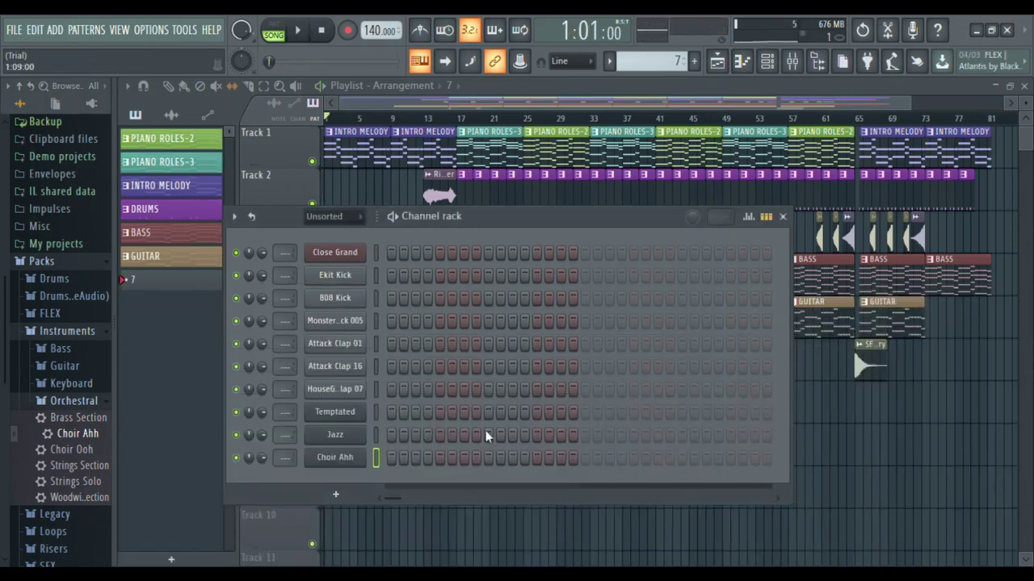
Step: Paste the copied piano chords into the Choir Ahh channel's piano roll and play only pattern 7 to hear them
key(F7)
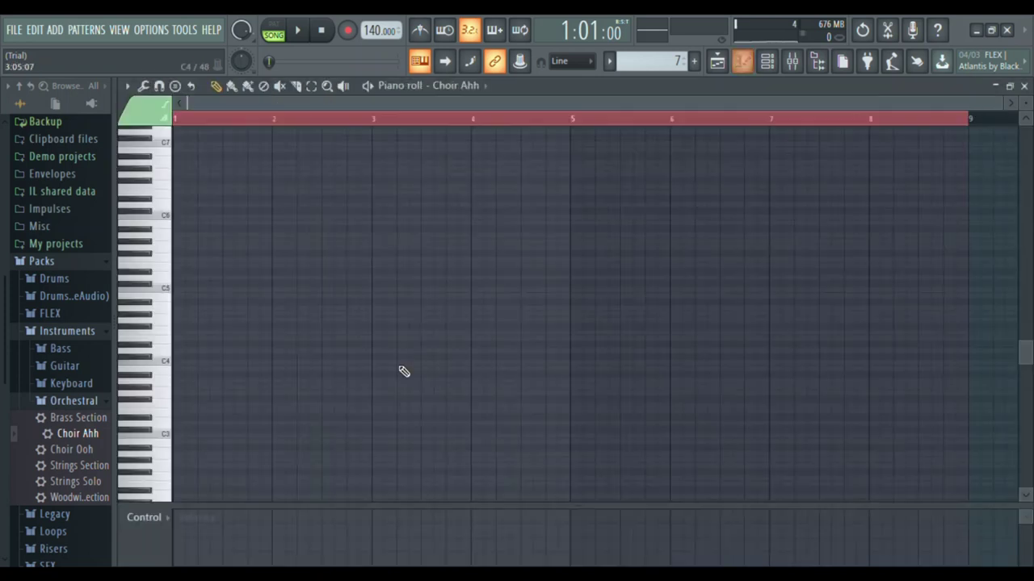
key(ctrl+v)
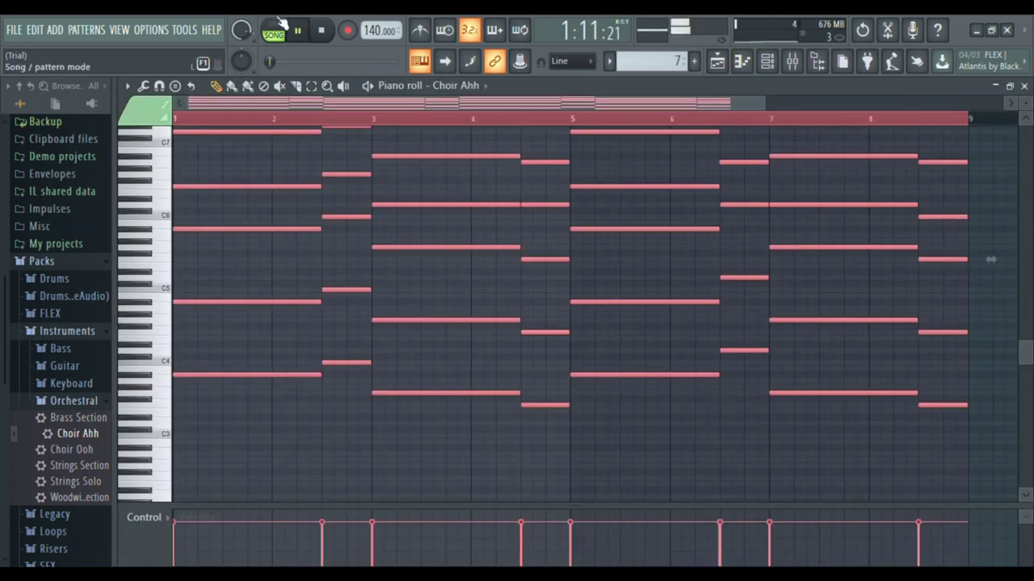
click(275, 24)
scroll(347, 274, up, 3)
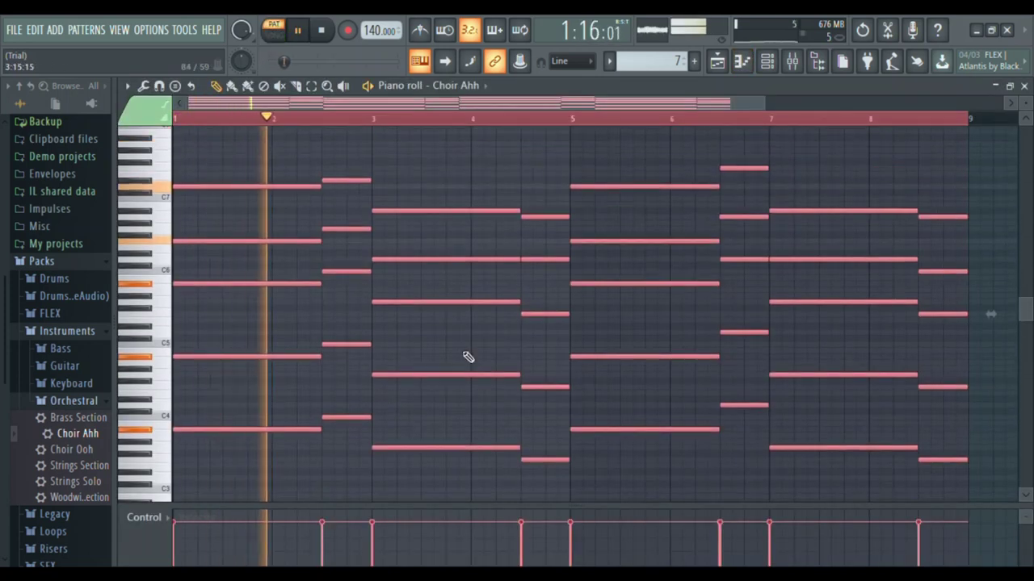
scroll(457, 328, down, 2)
scroll(457, 328, up, 2)
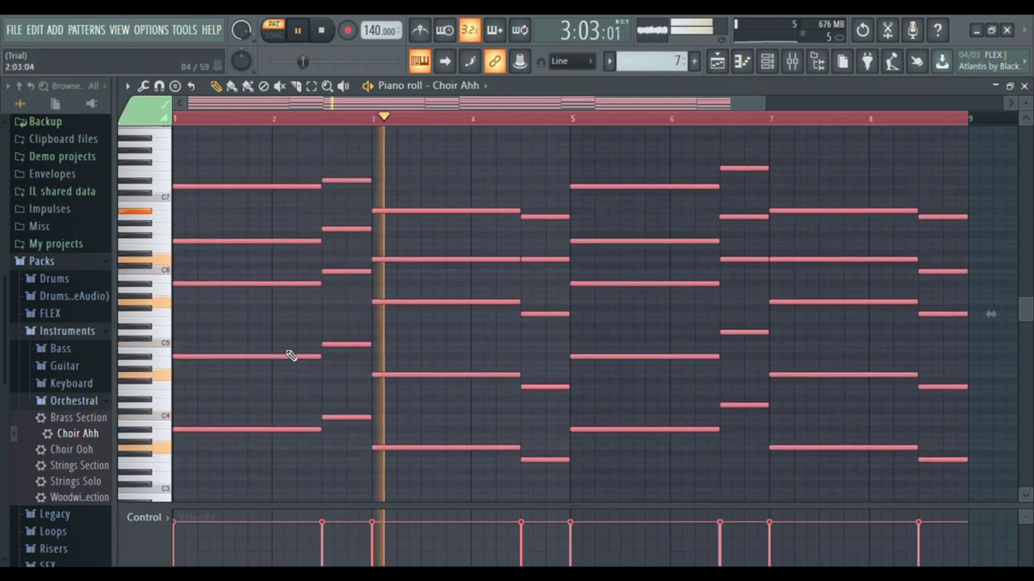
Step: Replace the Choir Ahh channel's instrument with Brass Section and play the pasted chords to audition it
click(768, 63)
key(space)
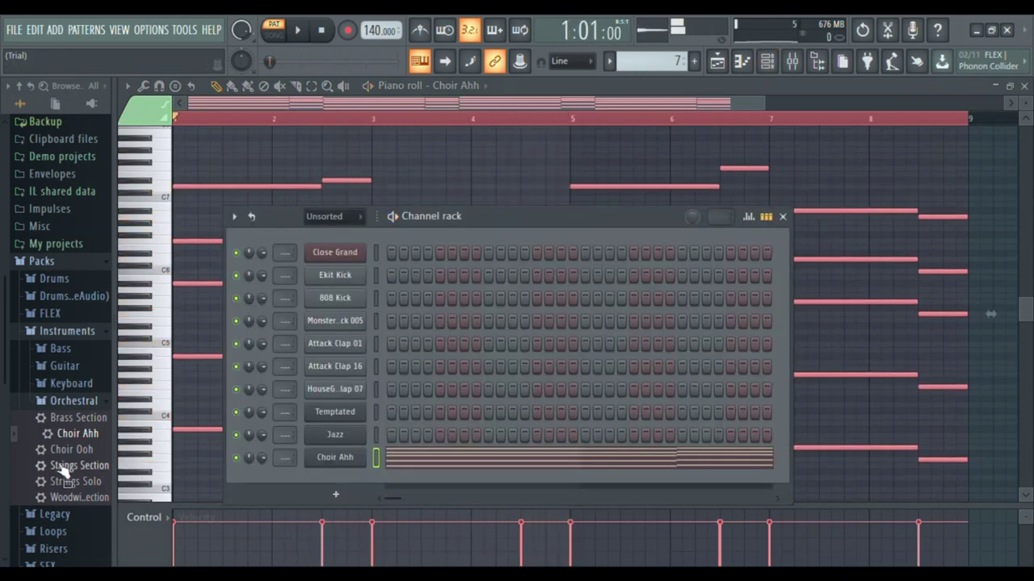
click(78, 419)
drag(345, 460, 345, 459)
key(space)
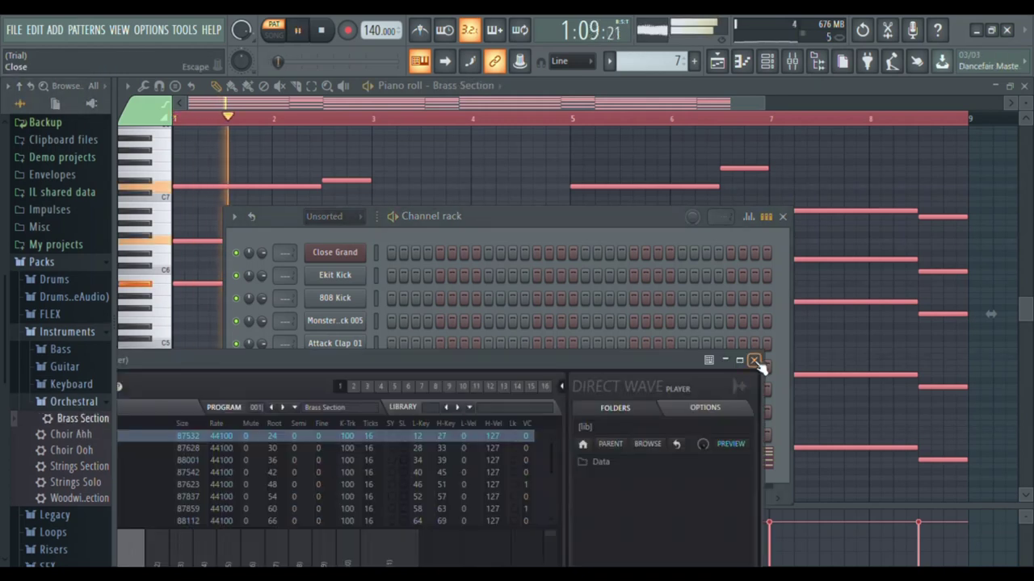
click(756, 362)
key(space)
drag(68, 497, 333, 472)
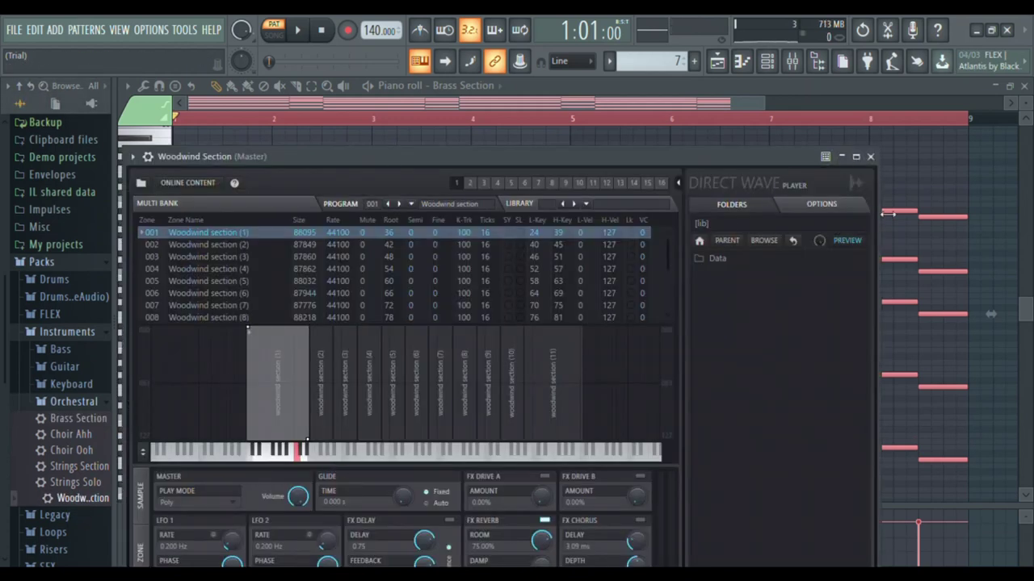
click(870, 157)
key(space)
key(space)
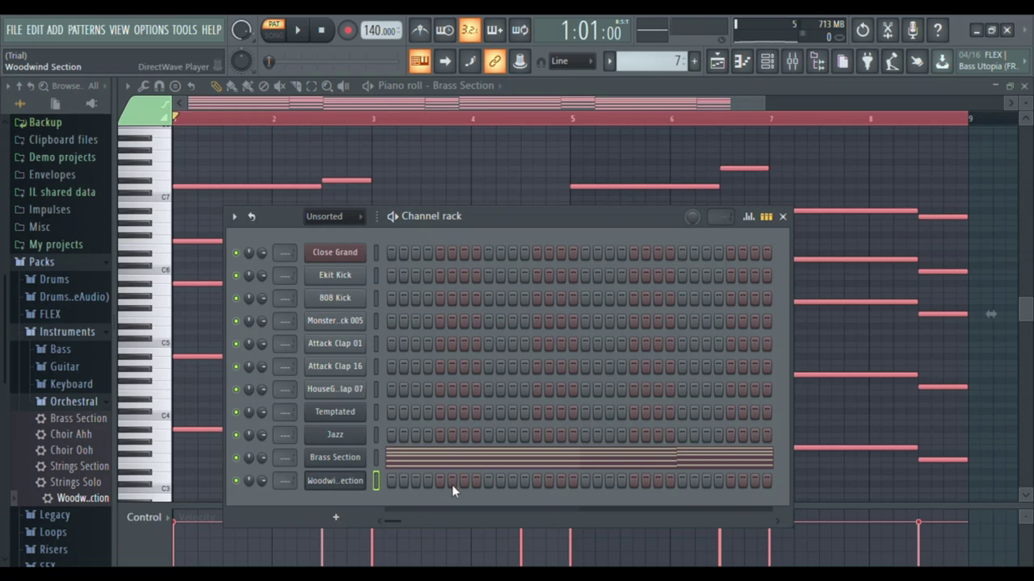
key(ctrl+z)
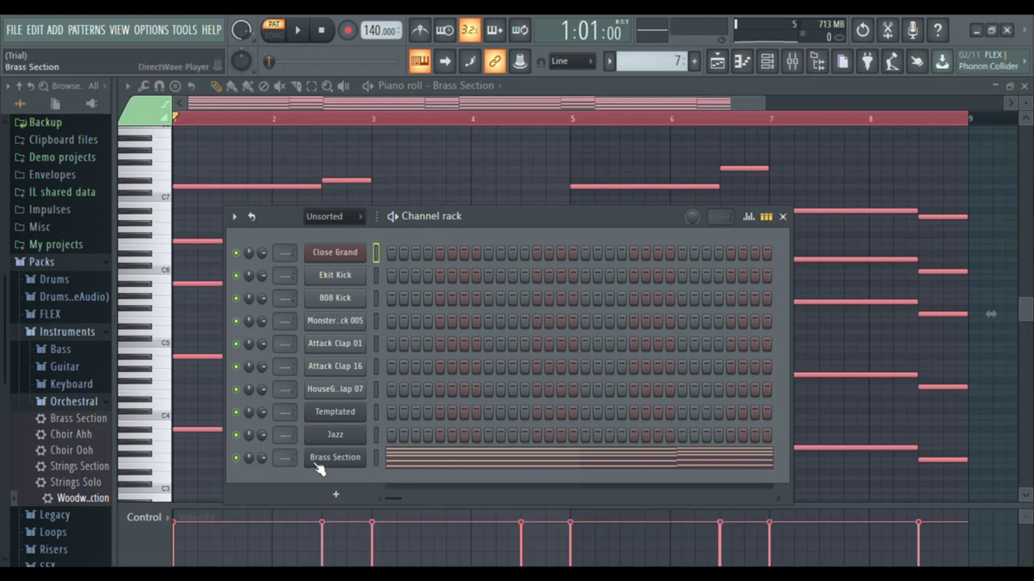
key(space)
key(space)
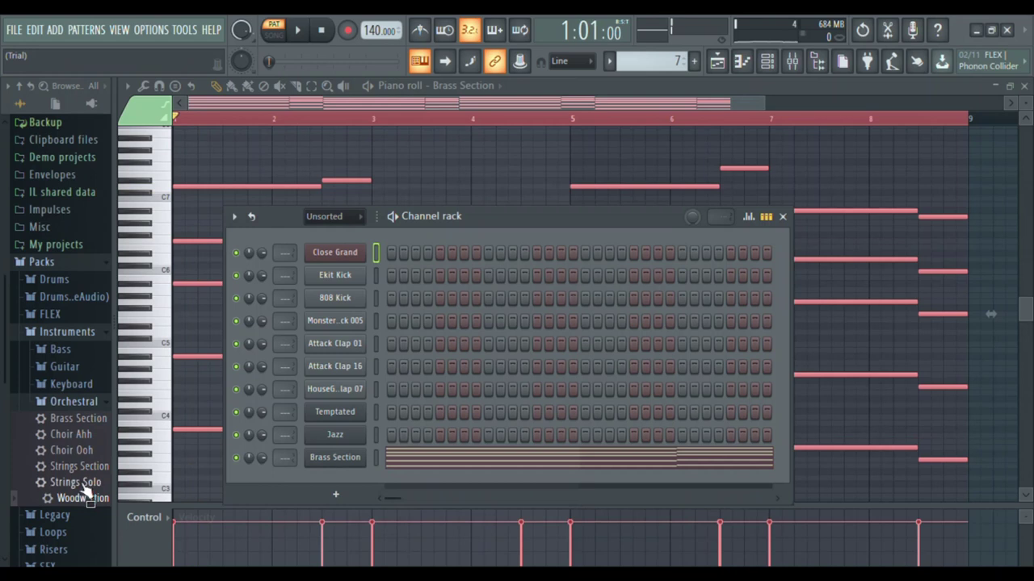
Step: Replace the Brass Section channel's instrument with Woodwind Section, audition the chords and close the plugin window
drag(85, 497, 174, 489)
drag(330, 461, 331, 458)
key(space)
key(space)
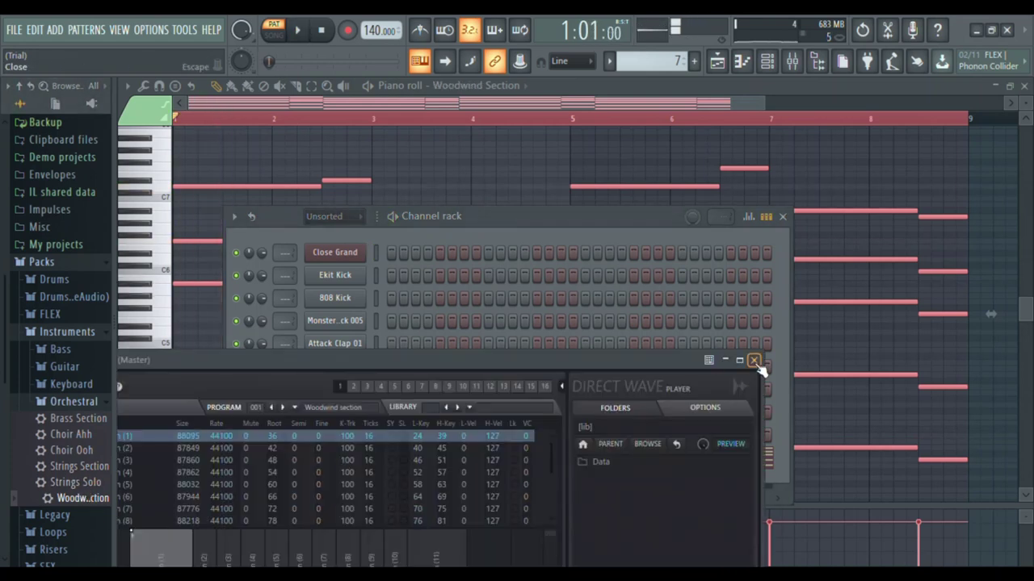
click(754, 361)
drag(80, 484, 331, 481)
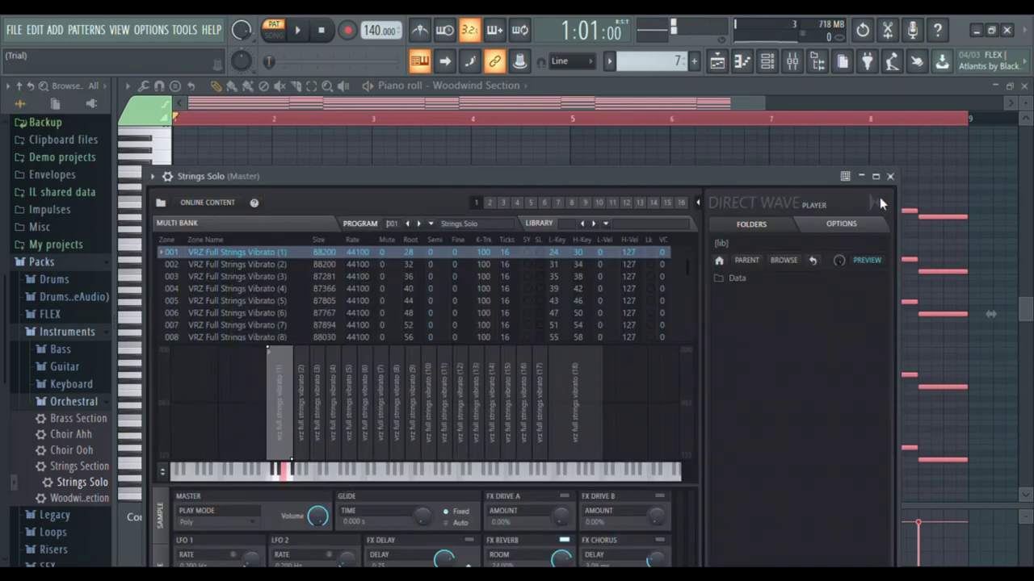
click(890, 177)
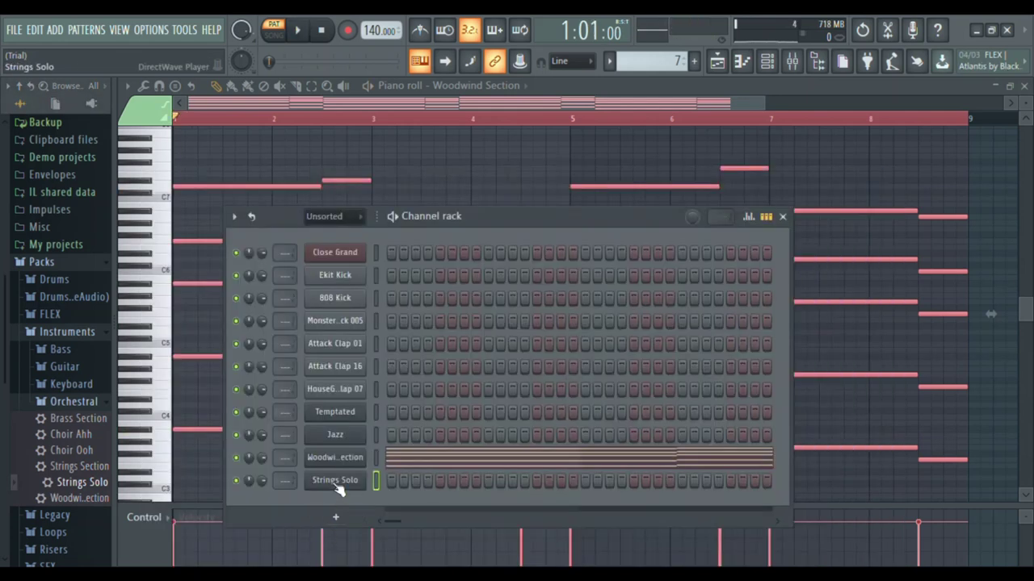
key(ctrl+z)
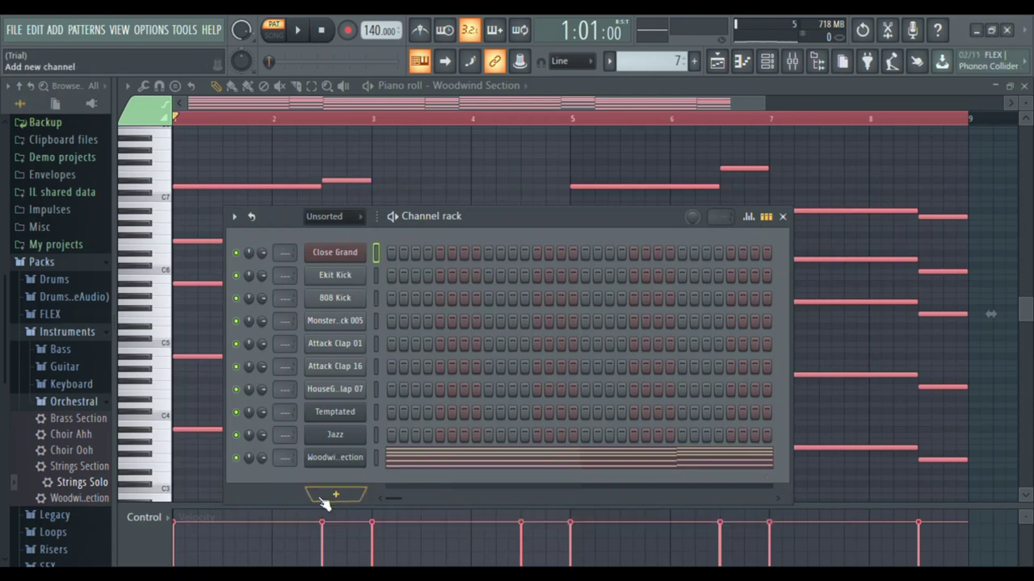
click(334, 460)
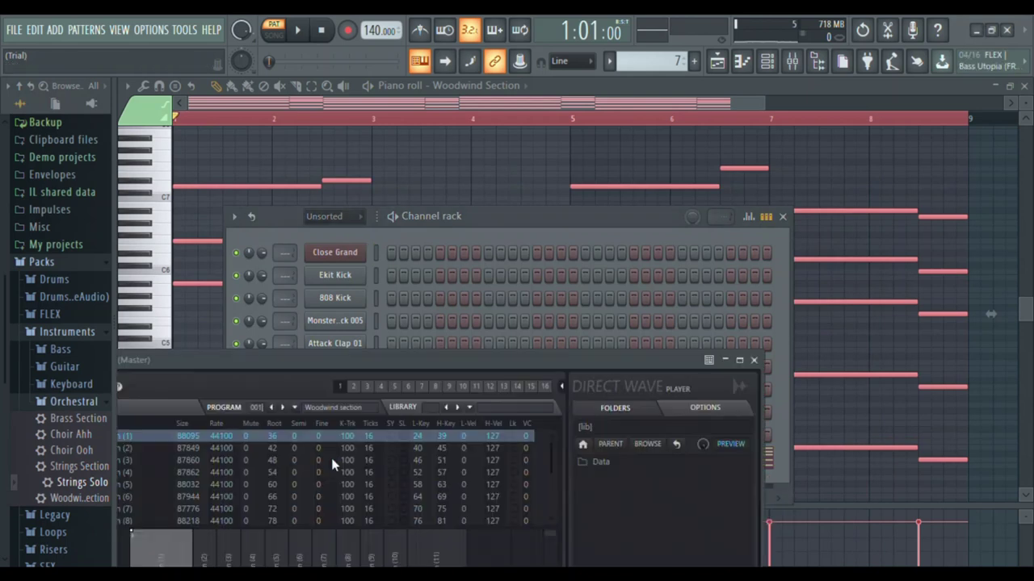
click(753, 360)
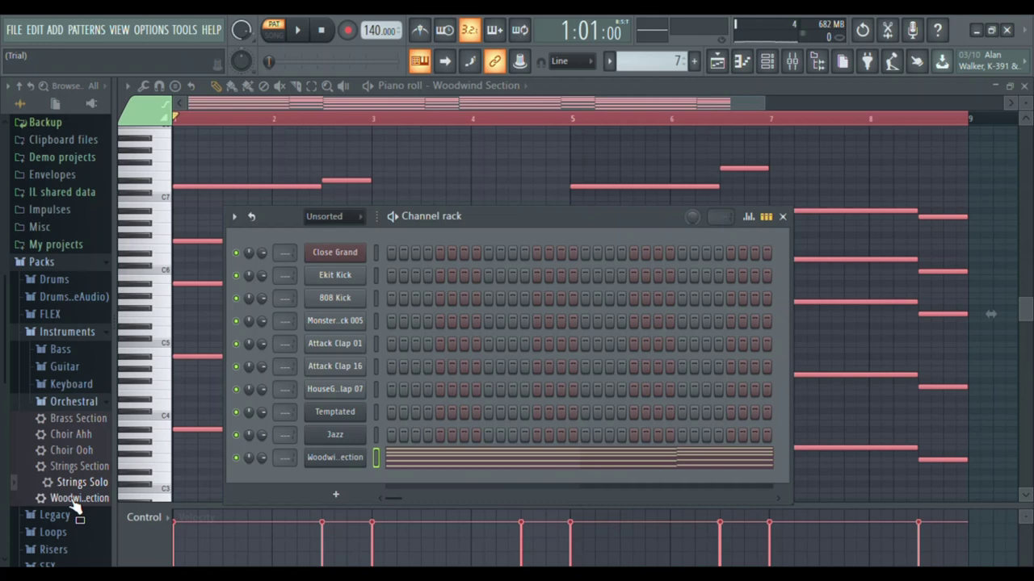
Step: Replace the Woodwind Section channel's instrument with Strings Solo, audition the chords and close the plugin window
drag(79, 487, 192, 482)
drag(323, 458, 321, 454)
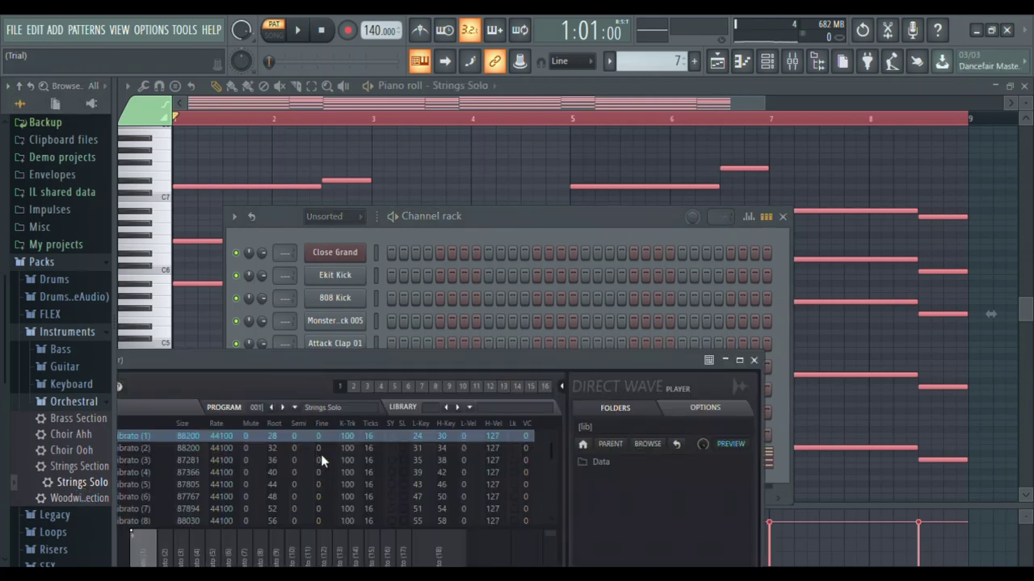
key(space)
key(space)
click(753, 360)
Step: Replace the Strings Solo channel's instrument with Brass Section, audition the chords again and close the plugin window
drag(73, 424, 119, 422)
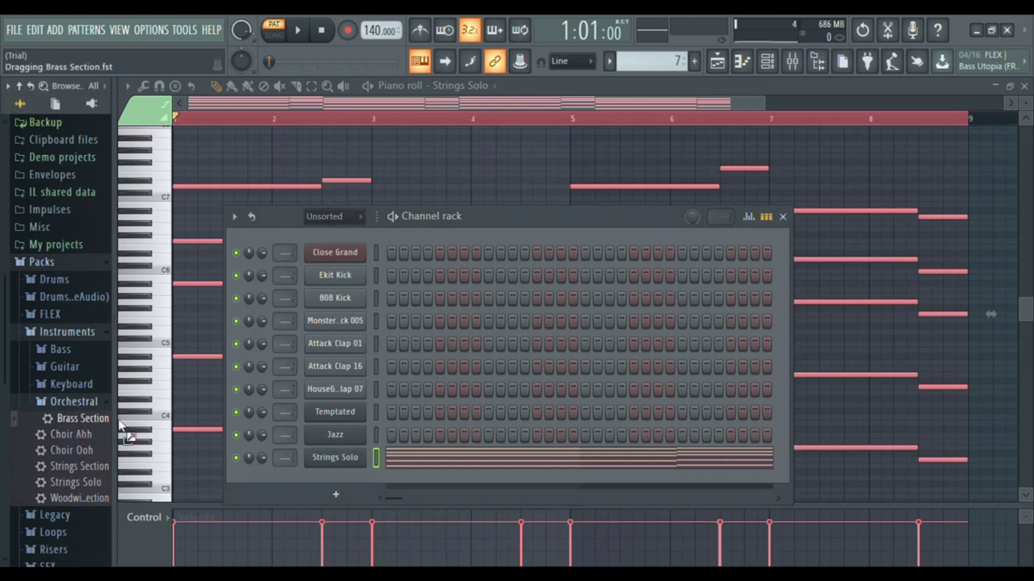
drag(344, 453, 344, 456)
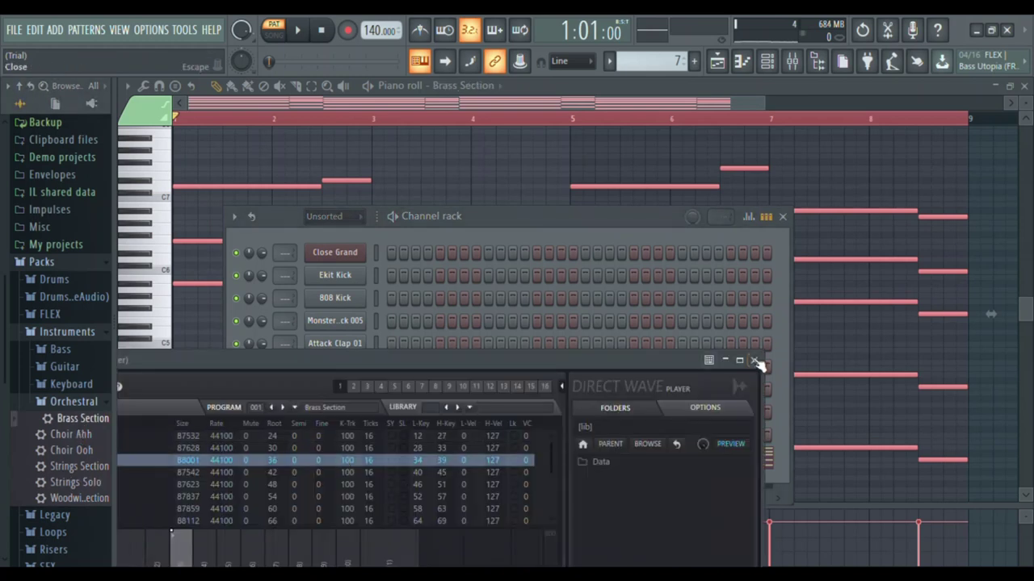
click(755, 360)
drag(296, 459, 305, 455)
key(space)
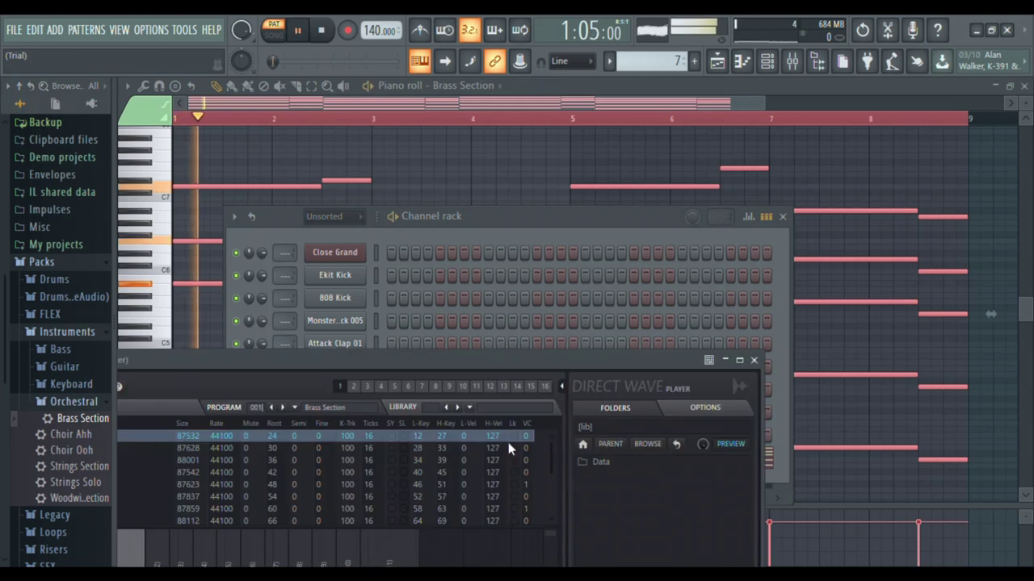
click(755, 360)
key(space)
Step: Replace the Brass Section channel's instrument with Choir Ahh, audition the chords, close the plugin window and clear the note selection
drag(67, 434, 316, 452)
key(space)
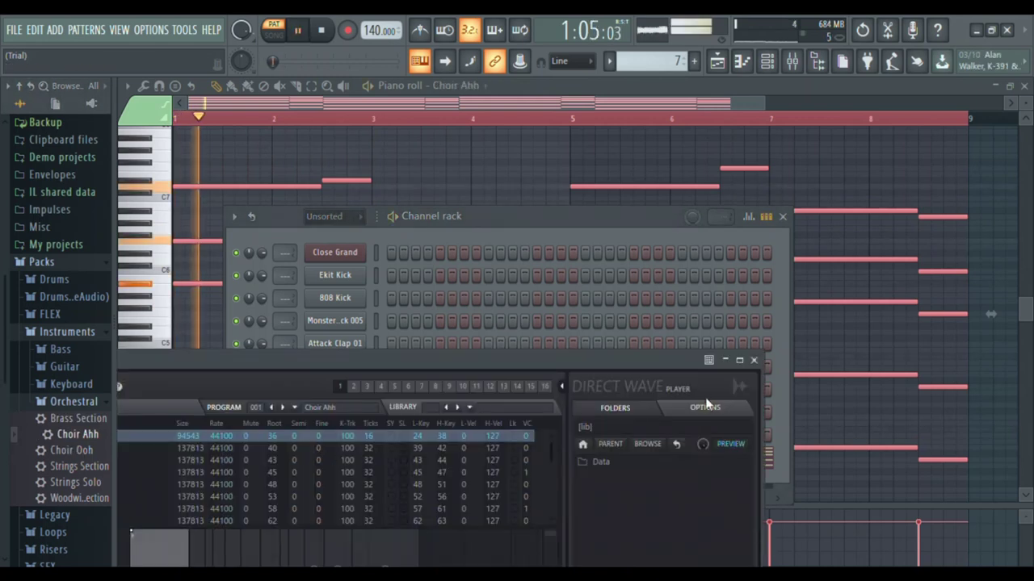
click(754, 360)
key(space)
click(211, 152)
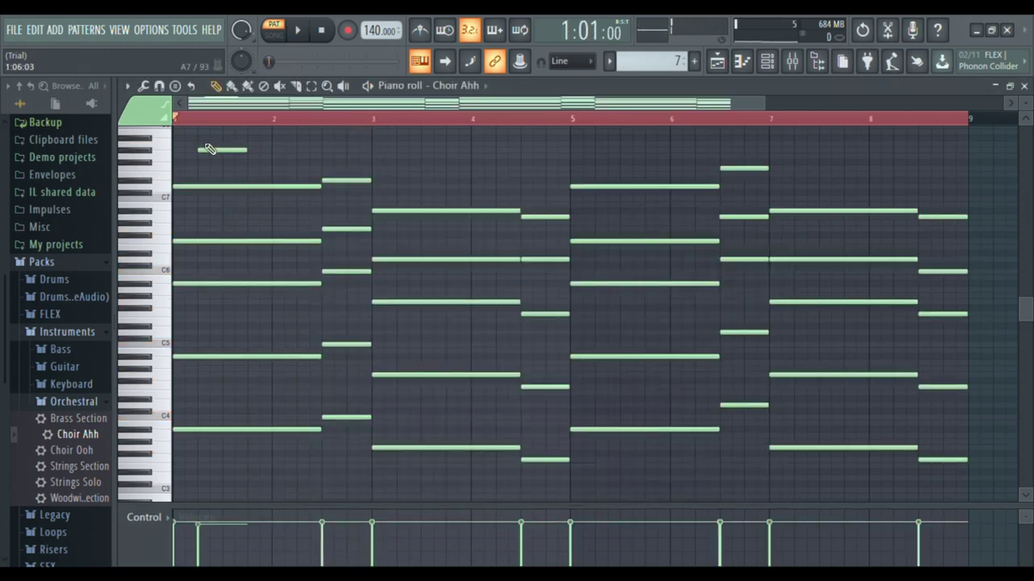
Step: Delete the stray short note above the first chord in the Choir Ahh piano roll
right_click(257, 159)
right_click(226, 149)
Step: Try chopping all the Choir Ahh chord notes into shorter pieces, audition them and restore the long notes
key(ctrl+a)
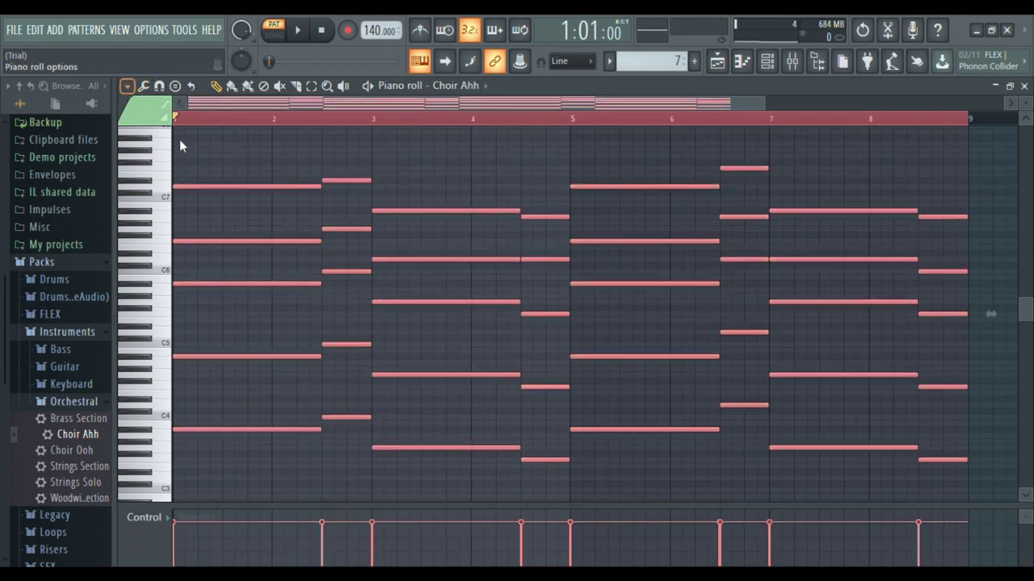
key(ctrl+u)
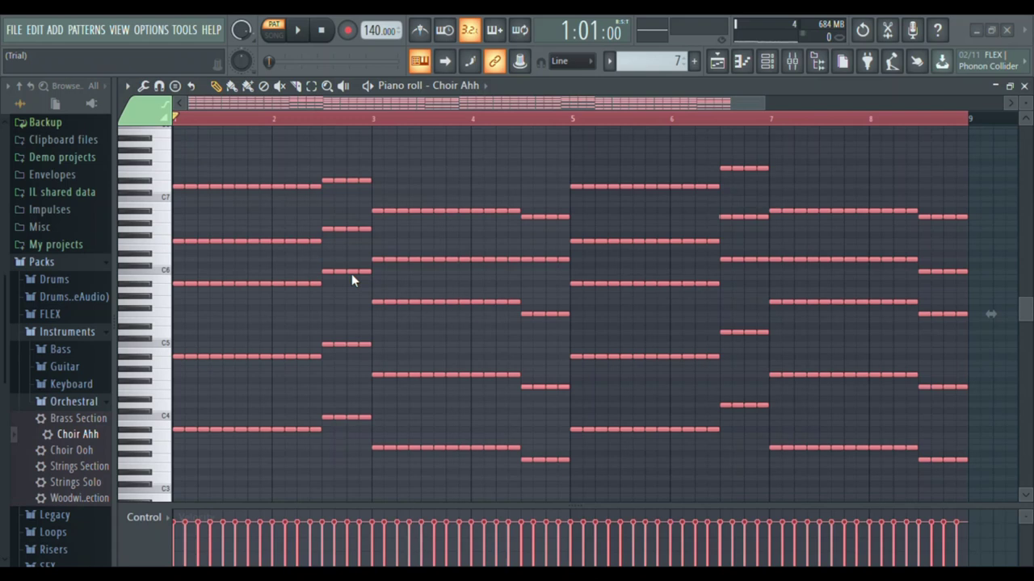
key(space)
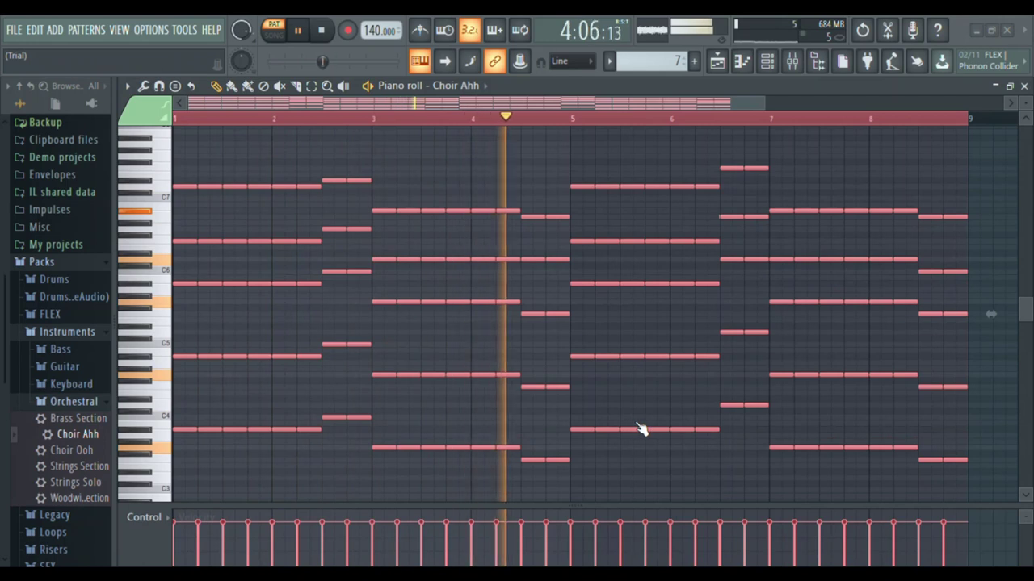
click(657, 224)
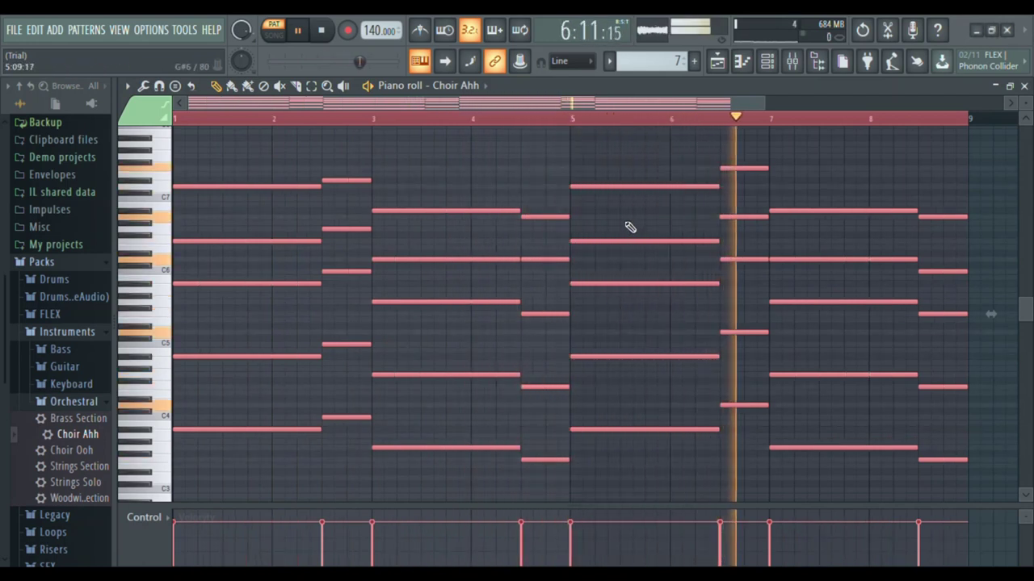
key(space)
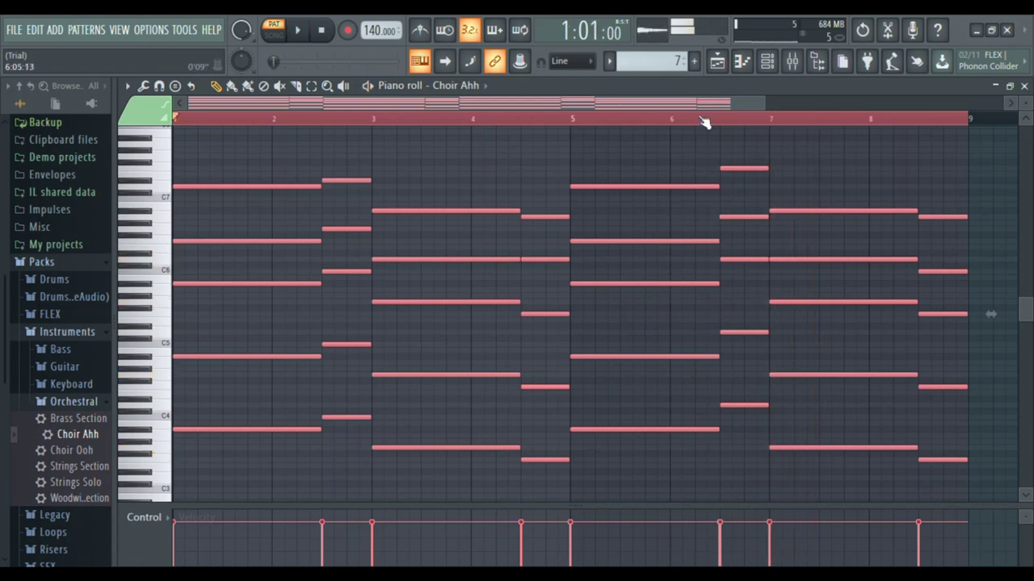
Step: Place a pattern 7 clip on Track 7 of the playlist at bar 9 and play the song from bar 6
click(715, 65)
scroll(384, 384, up, 5)
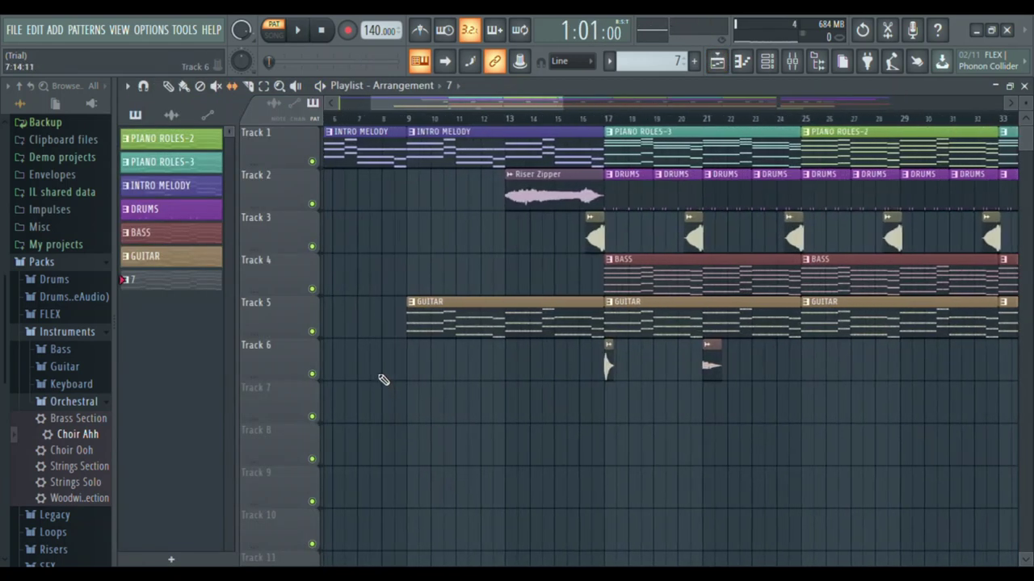
click(370, 272)
drag(494, 273, 556, 418)
scroll(636, 499, up, 1)
scroll(724, 461, down, 5)
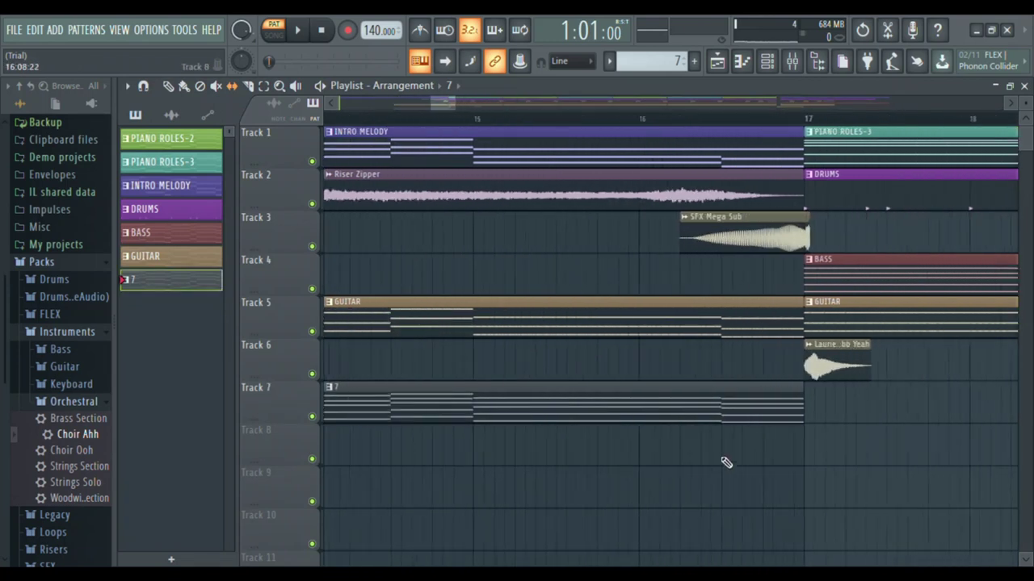
key(space)
click(362, 118)
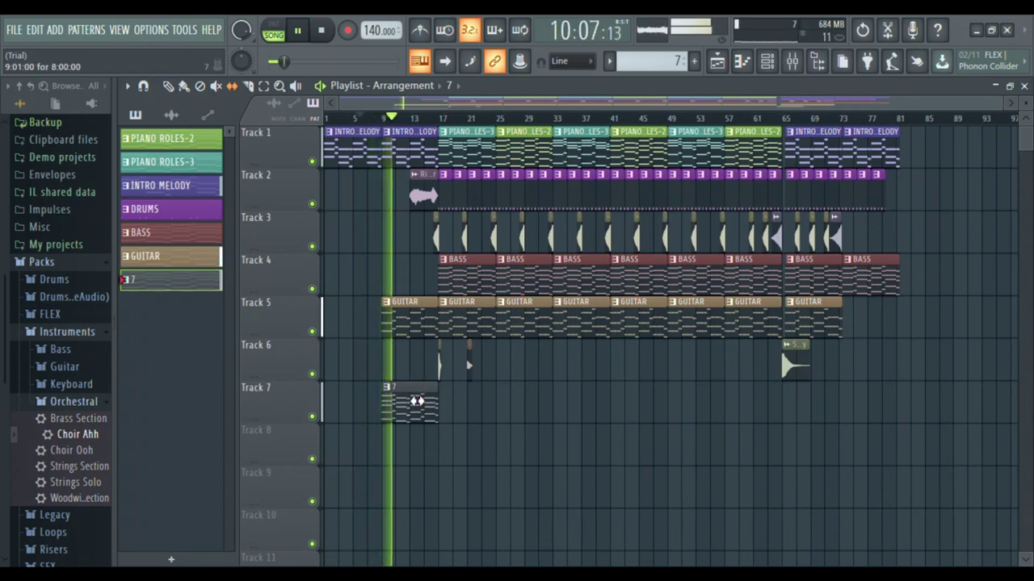
Step: Lower the Choir Ahh chord velocities slightly, keeping the first chord softest, and stop playback back in the playlist
double_click(163, 286)
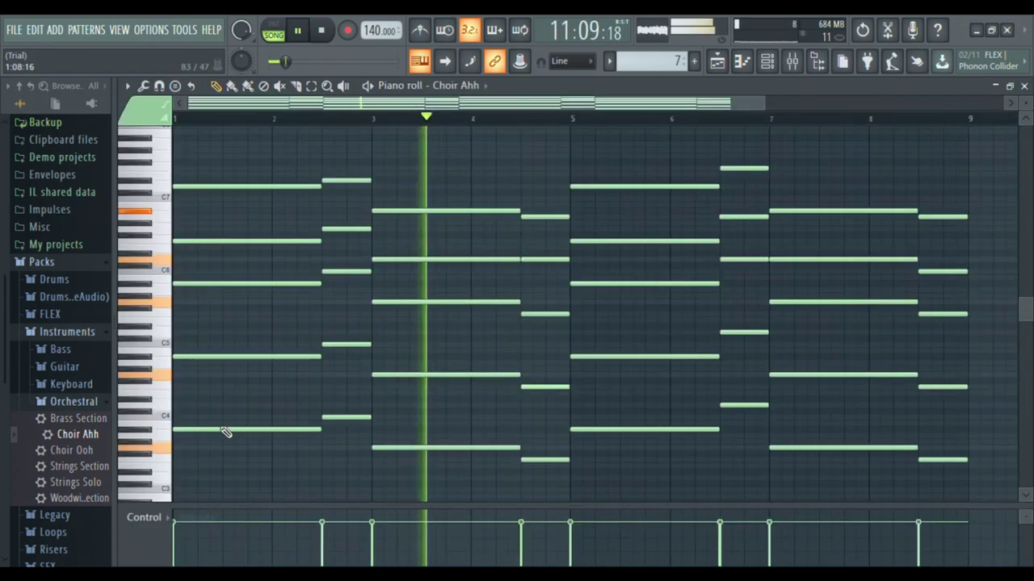
scroll(879, 549, down, 1)
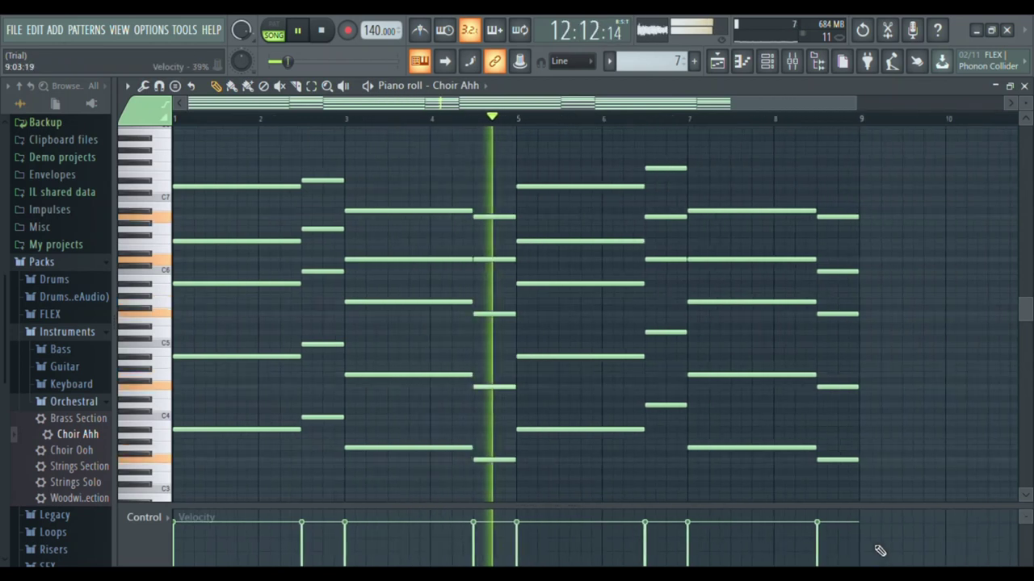
mouse_move(842, 537)
mouse_down()
mouse_move(380, 540)
mouse_move(185, 529)
mouse_move(173, 542)
mouse_up()
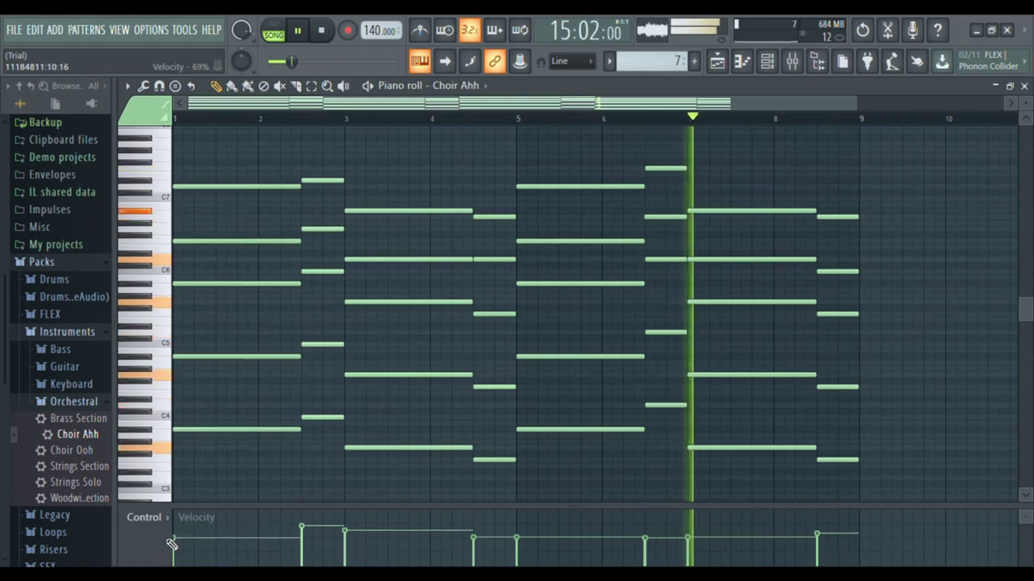
mouse_move(316, 541)
mouse_down()
mouse_move(771, 549)
mouse_move(866, 537)
mouse_up()
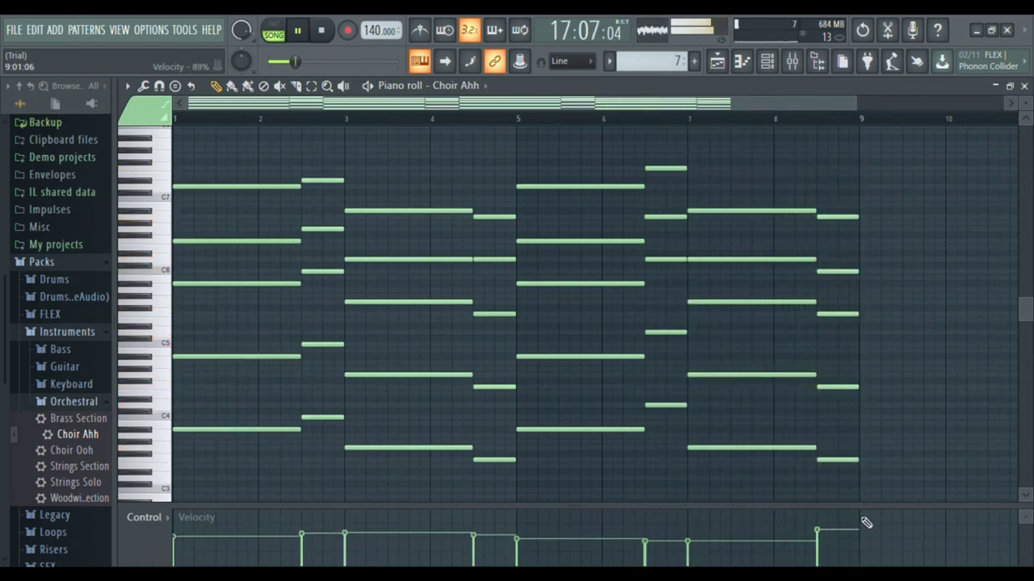
drag(860, 532, 690, 534)
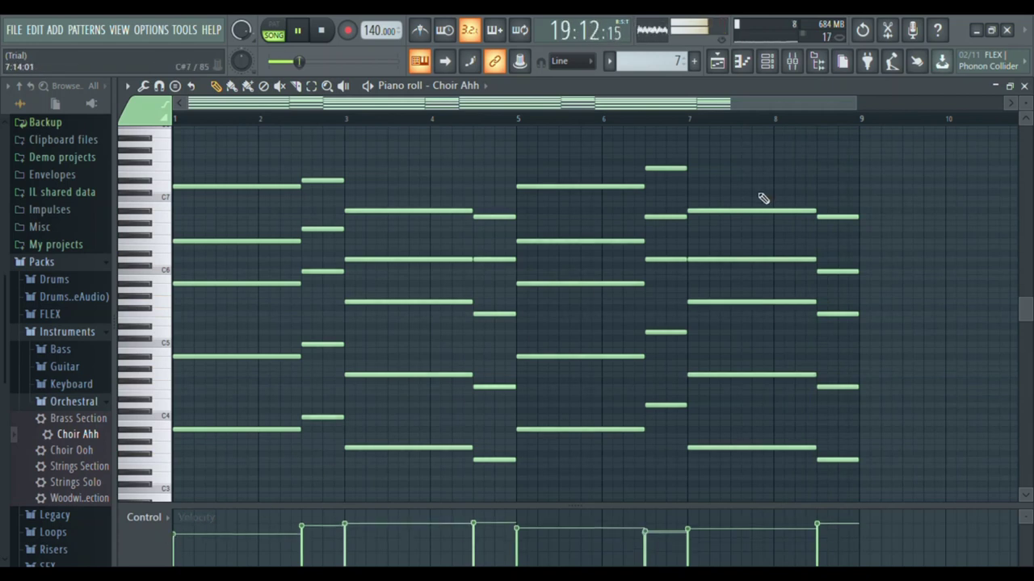
click(716, 63)
key(space)
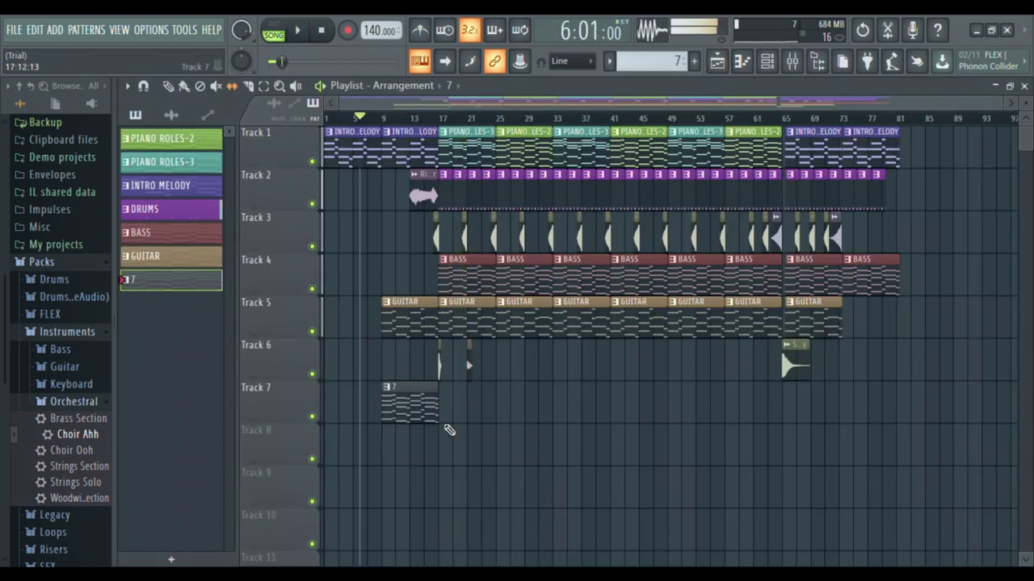
Step: Add two more pattern 7 clips on Track 7, starting at bars 17 and 25
scroll(446, 427, up, 1)
click(436, 412)
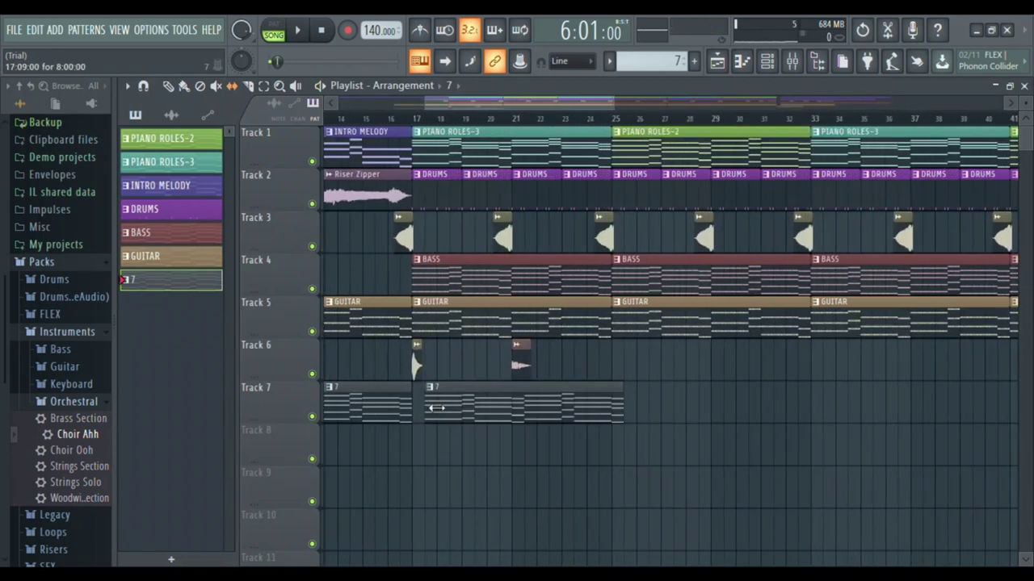
drag(479, 399, 465, 399)
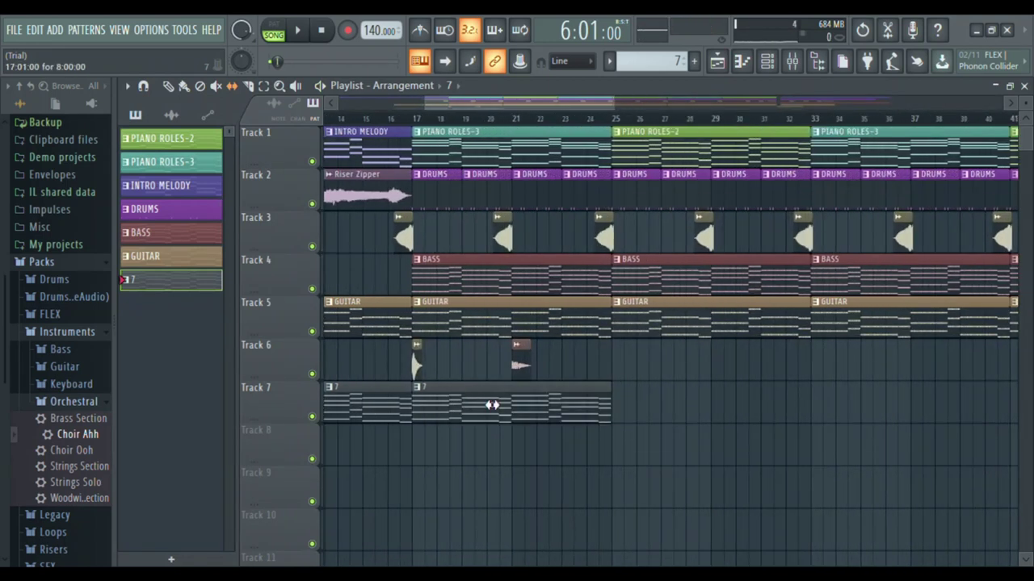
scroll(672, 433, down, 3)
scroll(689, 431, up, 6)
click(621, 396)
Step: Select the three pattern 7 clips on Track 7 and duplicate the set twice further along the track
drag(621, 396, 385, 427)
scroll(603, 420, down, 4)
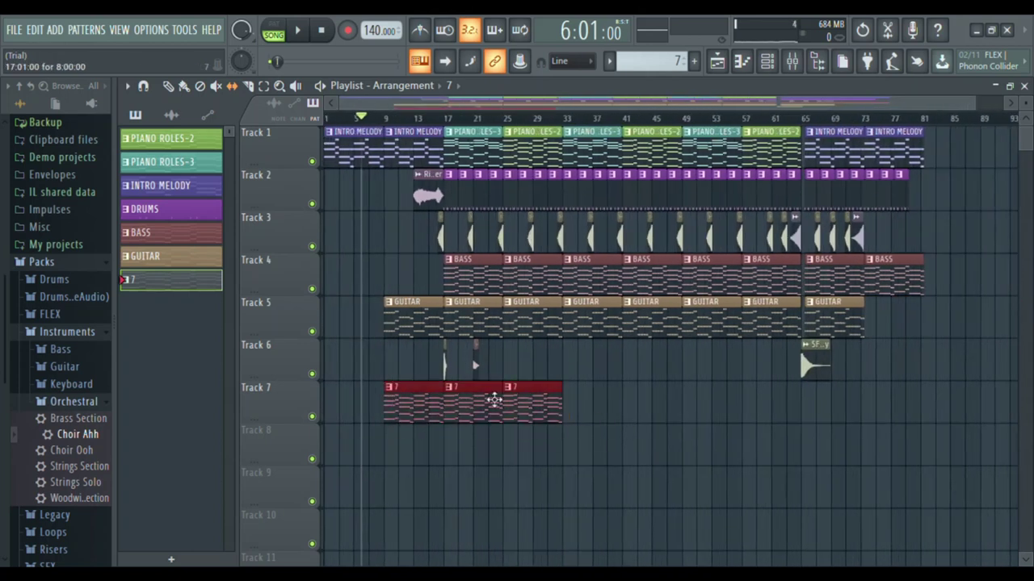
drag(494, 399, 673, 399)
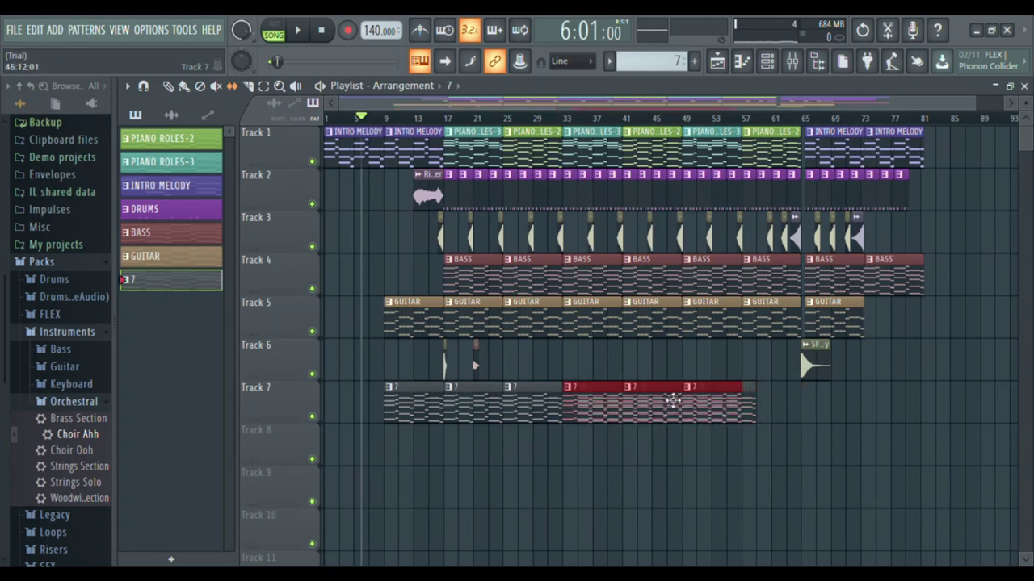
scroll(827, 417, up, 2)
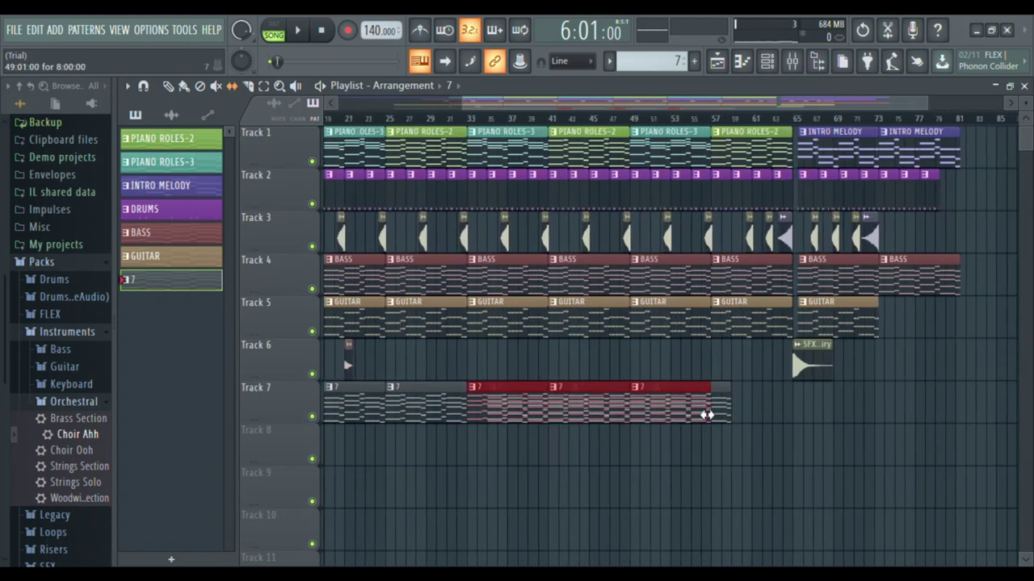
drag(672, 401, 959, 420)
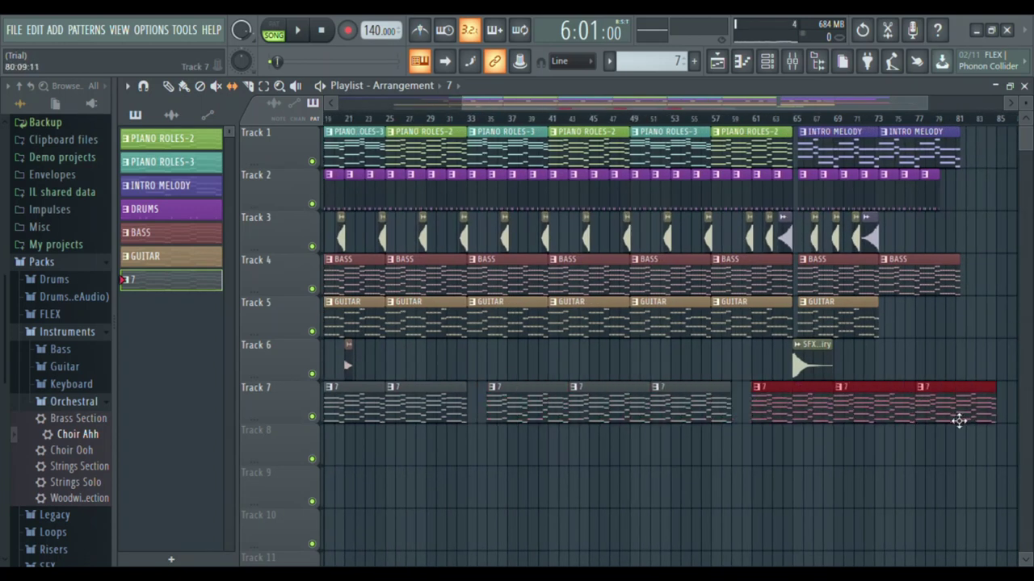
Step: Move the two duplicated sets of pattern 7 clips so they start at bars 33 and 57
drag(732, 467, 542, 399)
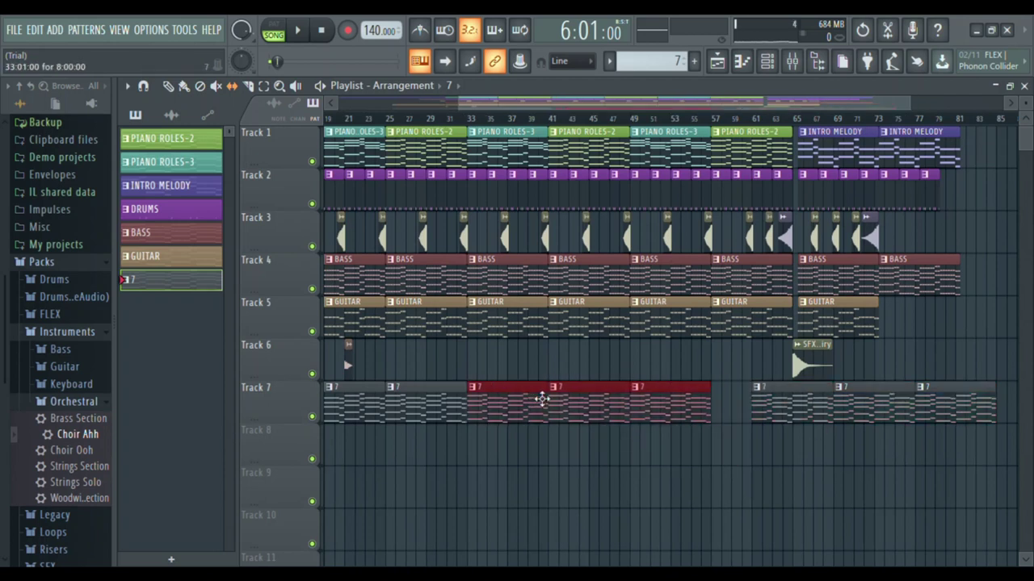
scroll(687, 427, up, 5)
scroll(840, 429, down, 6)
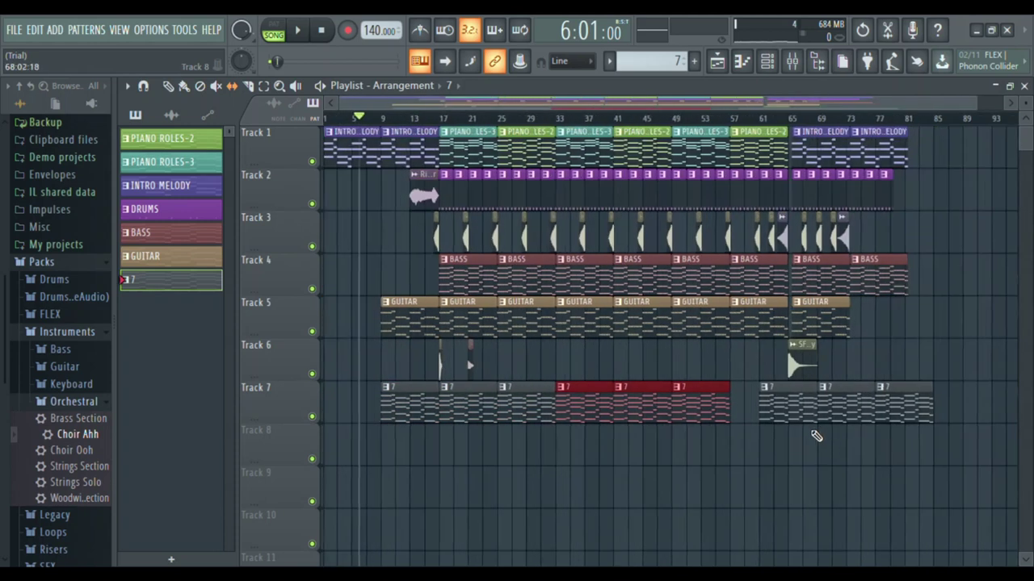
drag(905, 466, 812, 404)
scroll(941, 418, up, 3)
scroll(939, 417, down, 3)
scroll(939, 415, up, 3)
scroll(938, 421, down, 3)
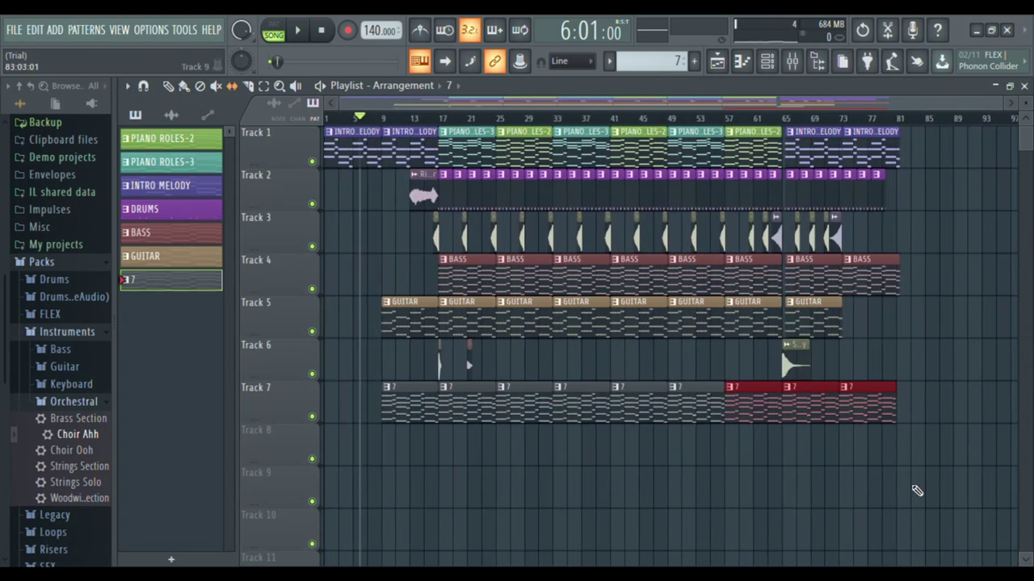
Step: Clear the clip selection and delete the last two pattern 7 clips on Track 7, from bar 65 onward
scroll(972, 388, up, 4)
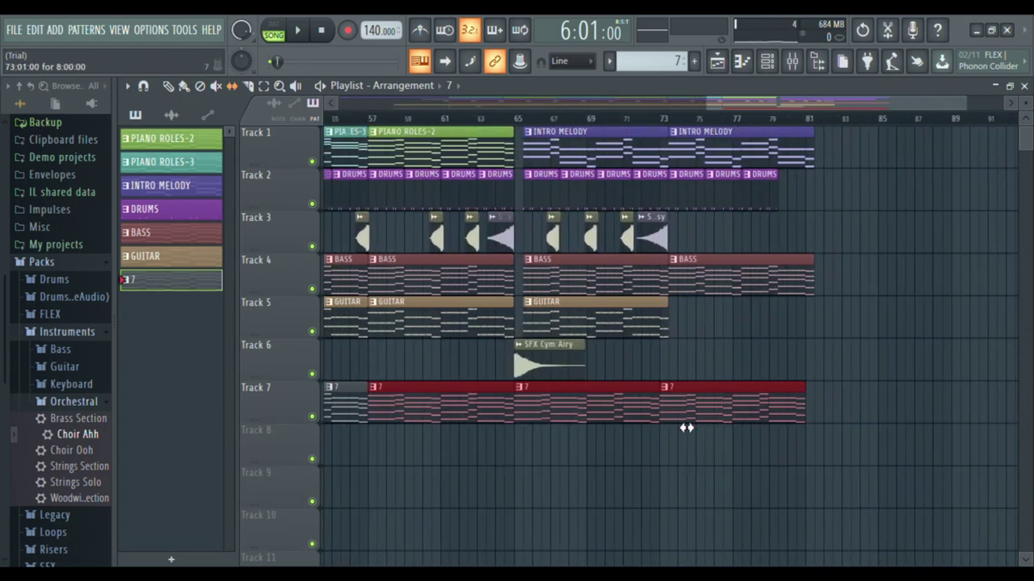
click(572, 468)
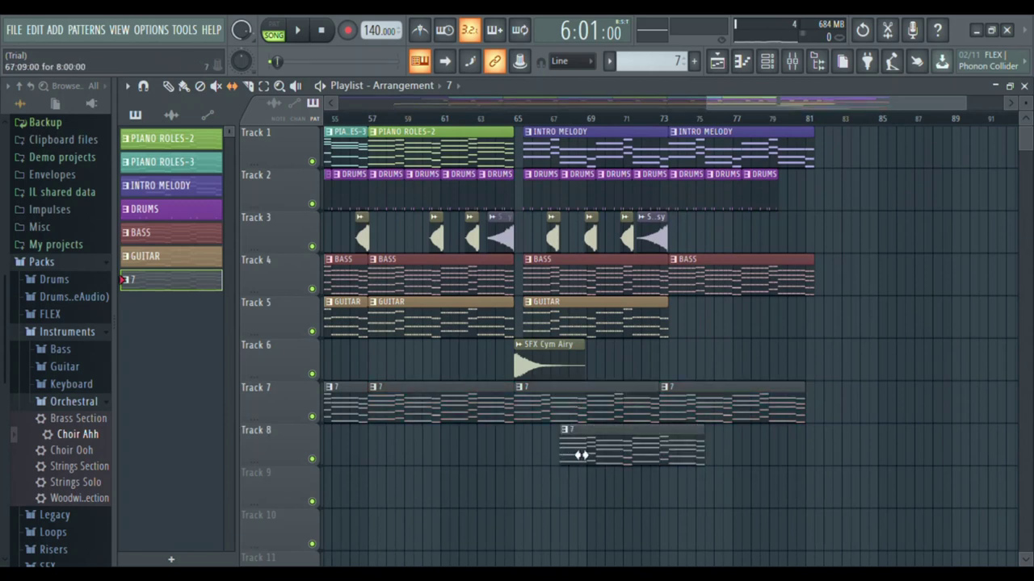
right_click(557, 416)
right_click(718, 420)
Step: Add one pattern 7 clip on Track 7 and align its start with the INTRO MELODY and GUITAR clips just after bar 65
click(535, 419)
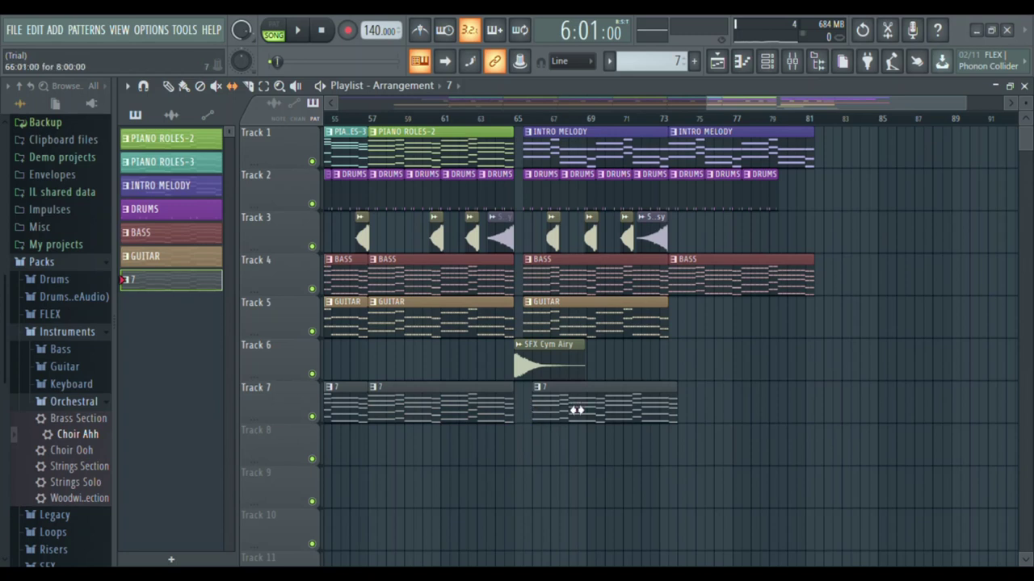
scroll(567, 403, up, 2)
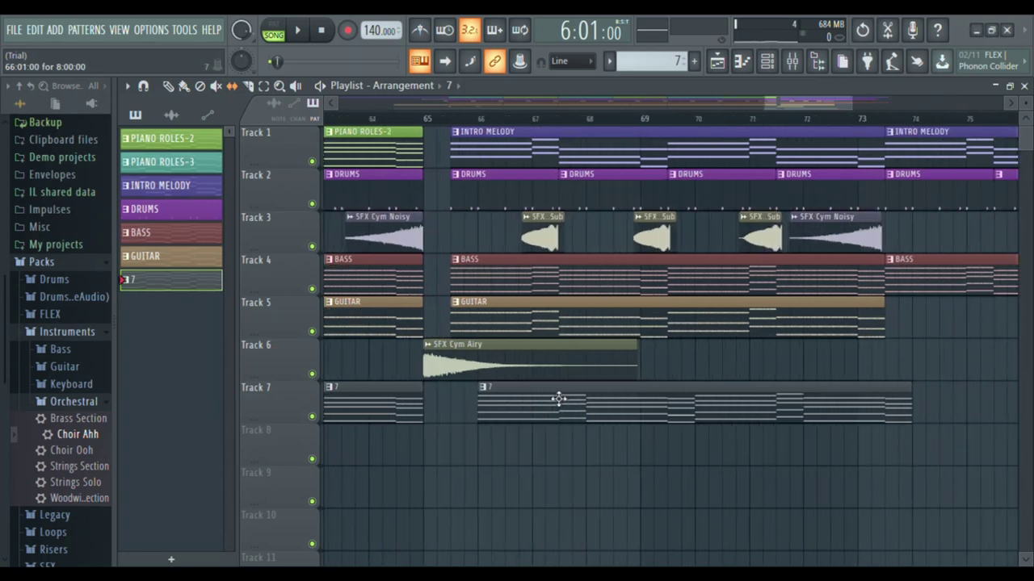
drag(555, 398, 533, 396)
scroll(743, 404, down, 4)
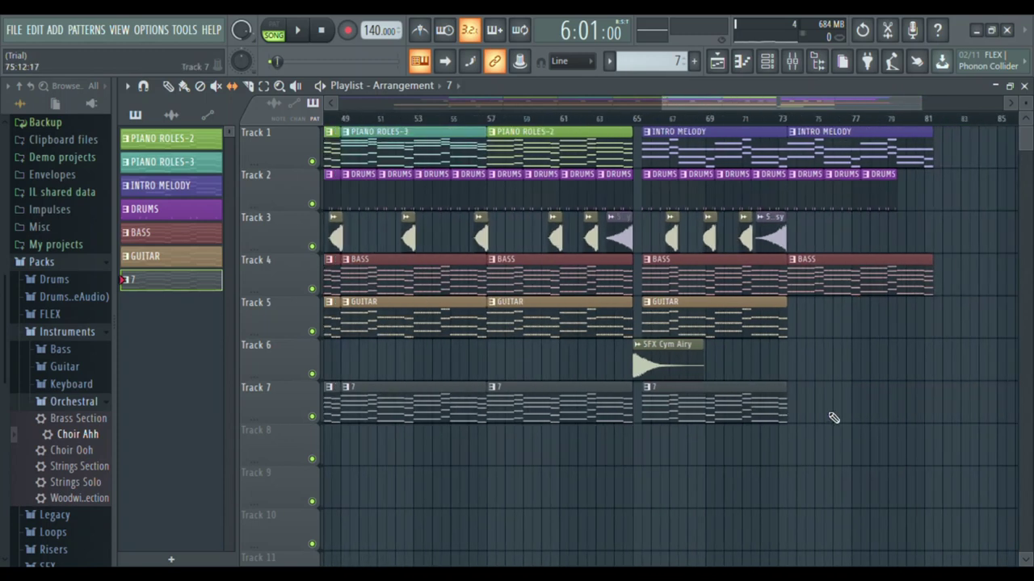
click(814, 416)
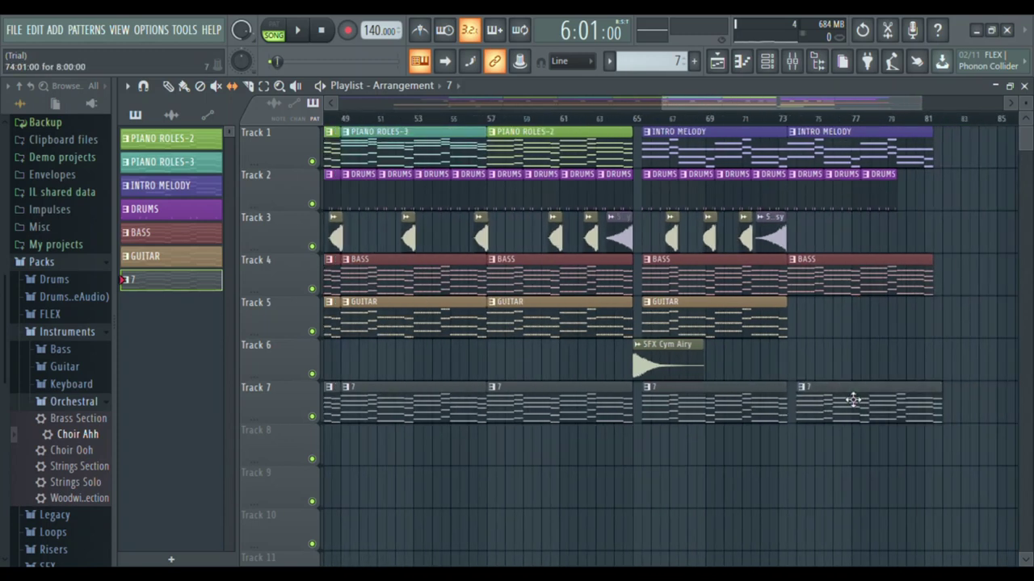
right_click(853, 399)
Step: Play the song, raise the first Choir Ahh chords' velocities to match the others, and return to the playlist
scroll(611, 407, down, 5)
key(space)
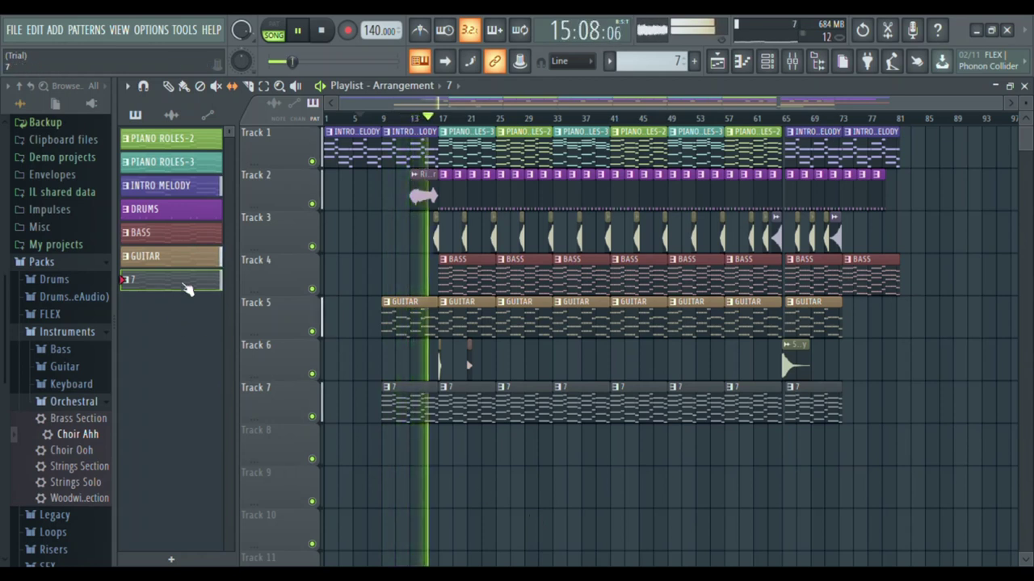
double_click(188, 290)
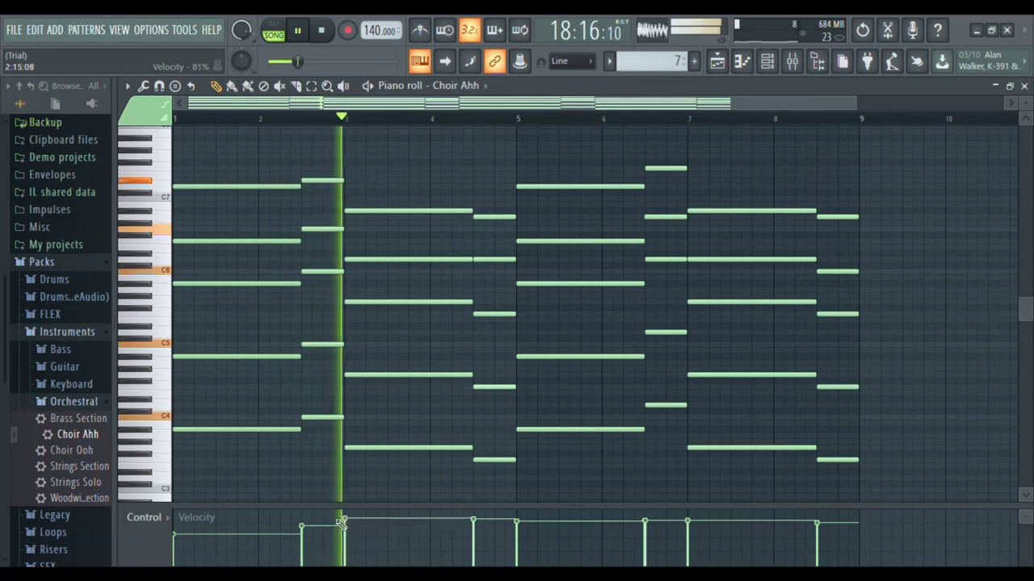
drag(243, 535, 244, 523)
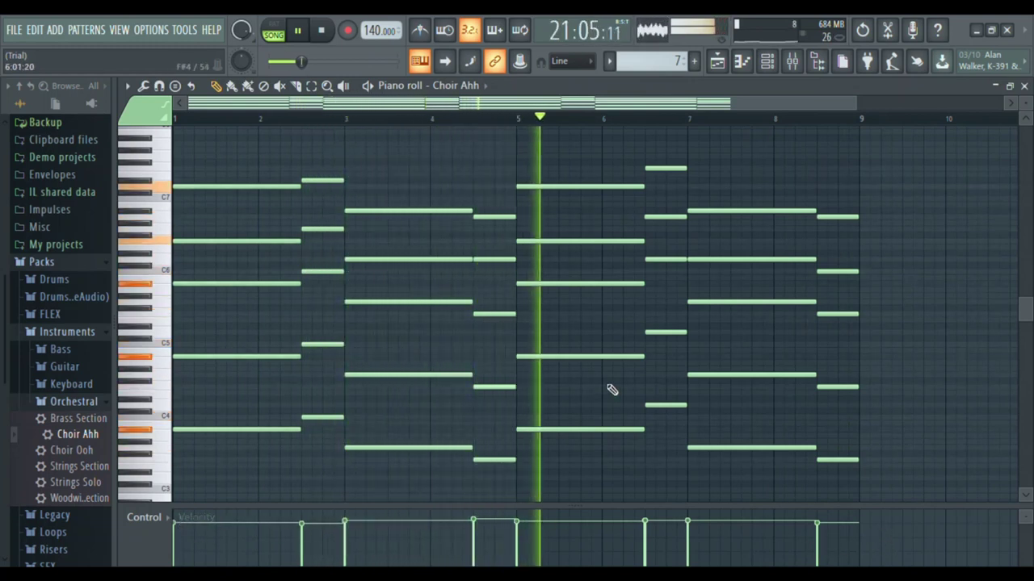
click(716, 61)
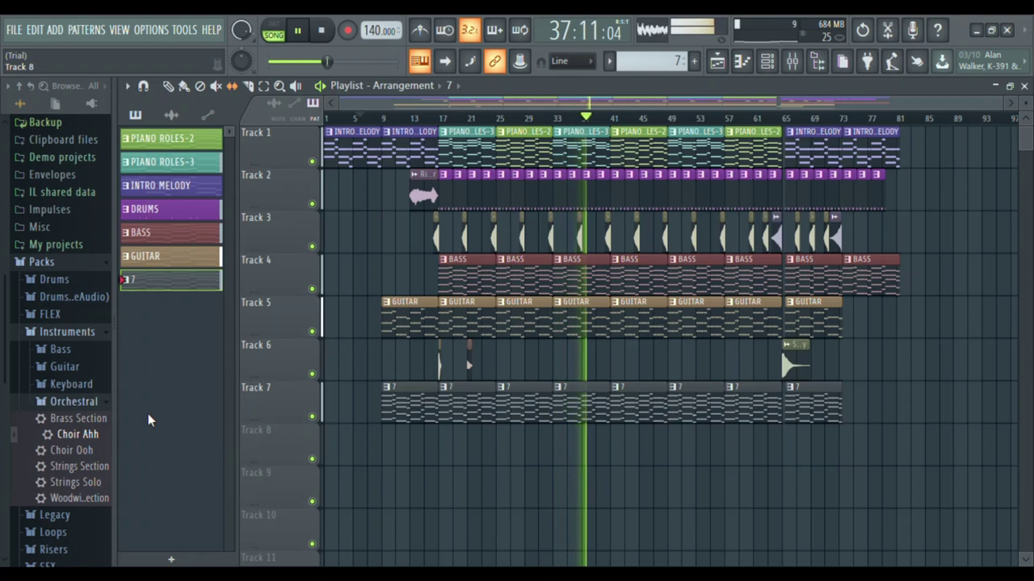
ctrl+scroll(589, 439, up, 5)
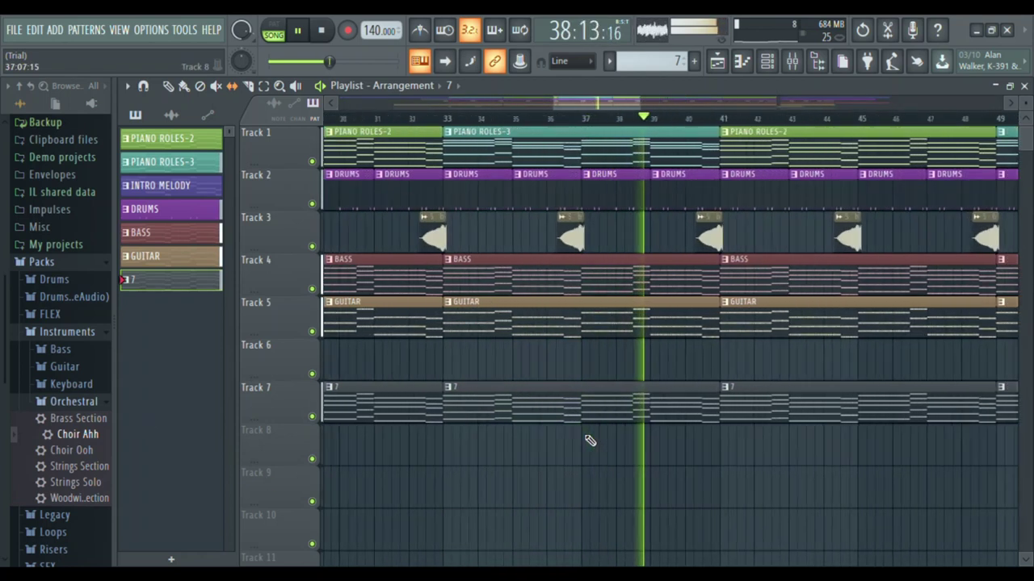
ctrl+scroll(589, 439, down, 6)
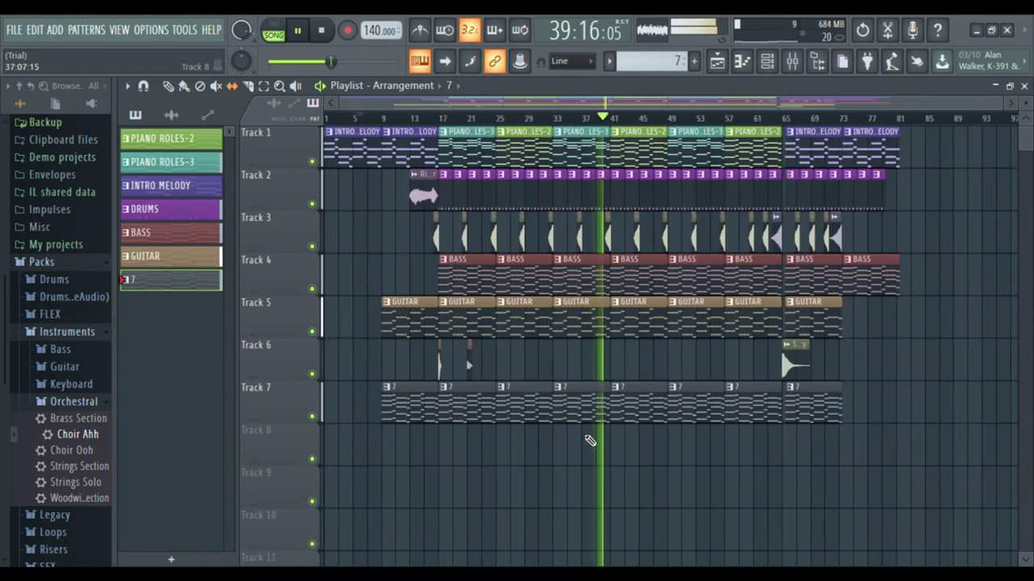
Step: Listen to the song's playback from about bar 39 to bar 57 while examining how the clips line up across the tracks
ctrl+right_click(590, 470)
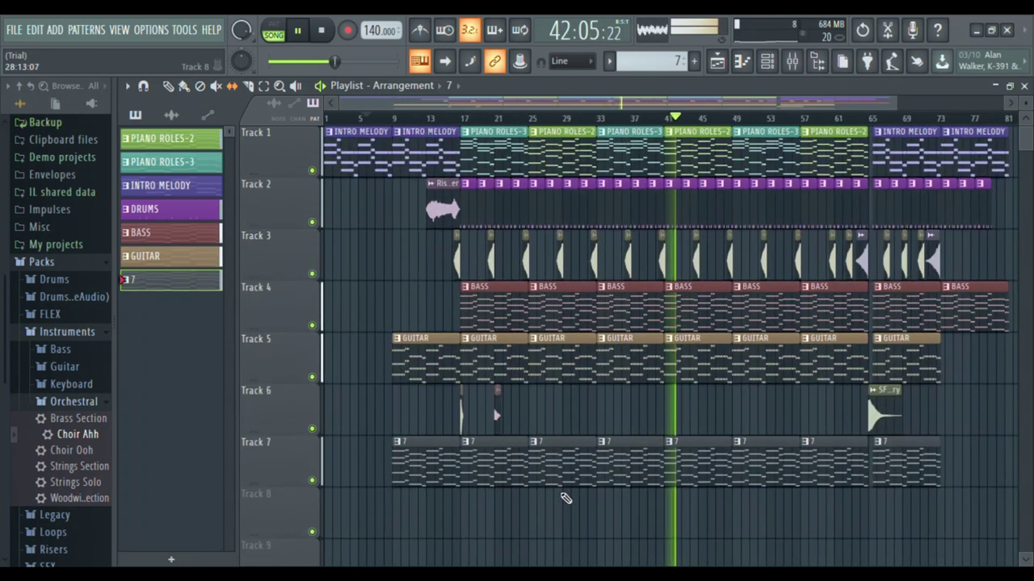
ctrl+scroll(652, 351, up, 4)
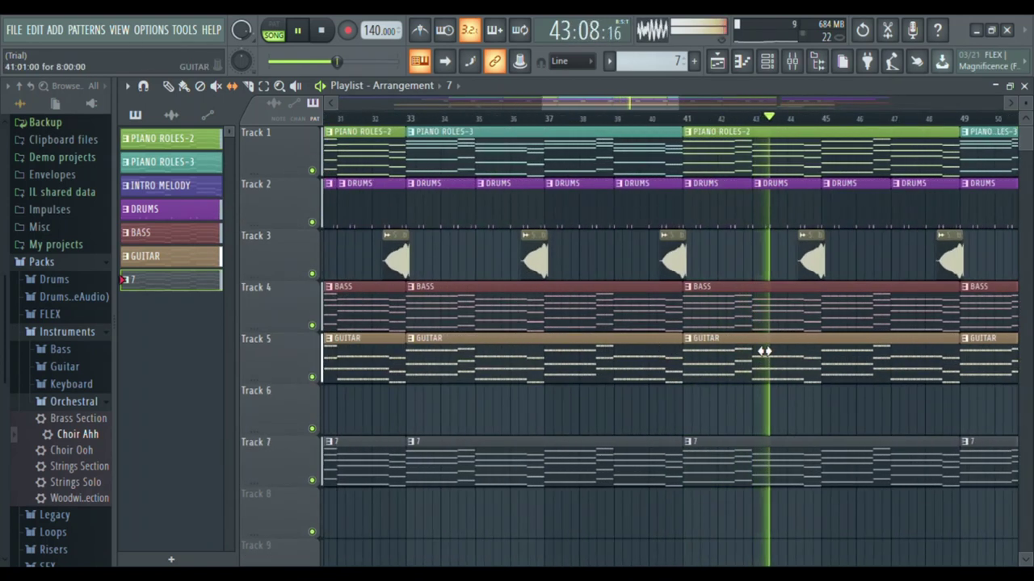
ctrl+scroll(764, 351, down, 4)
ctrl+scroll(934, 302, up, 3)
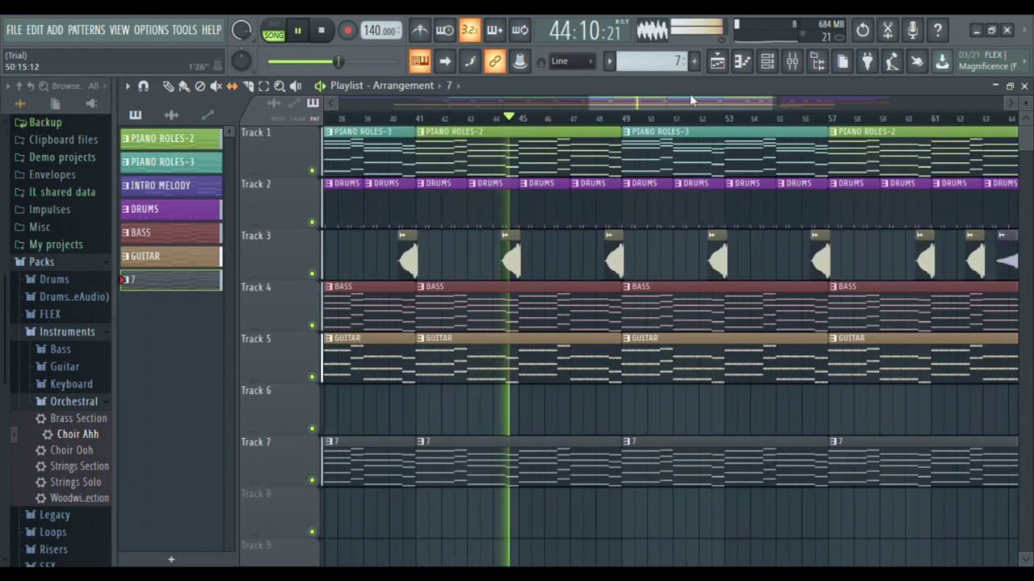
drag(730, 97, 768, 104)
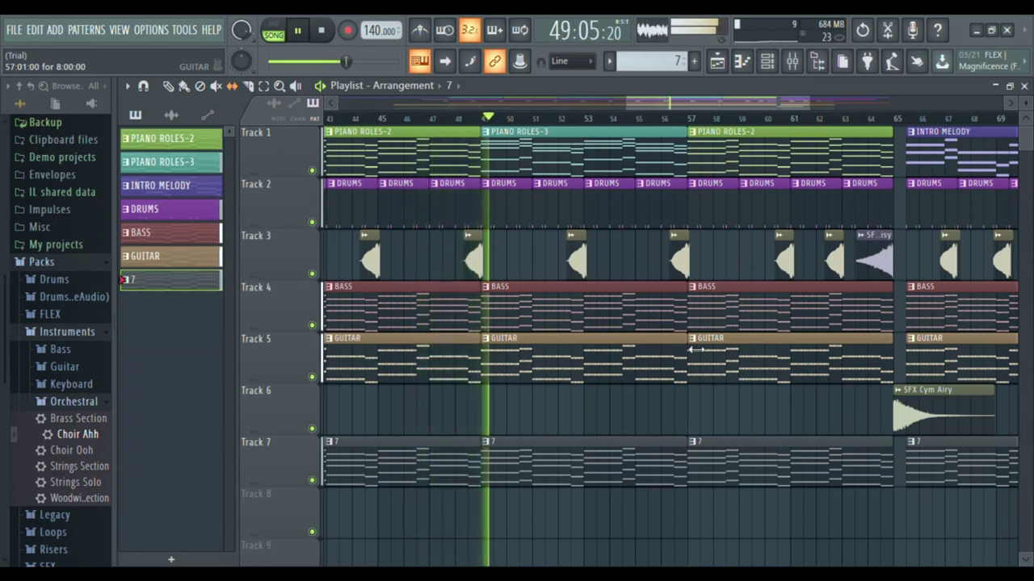
scroll(526, 341, up, 3)
scroll(526, 341, up, 7)
scroll(695, 317, down, 9)
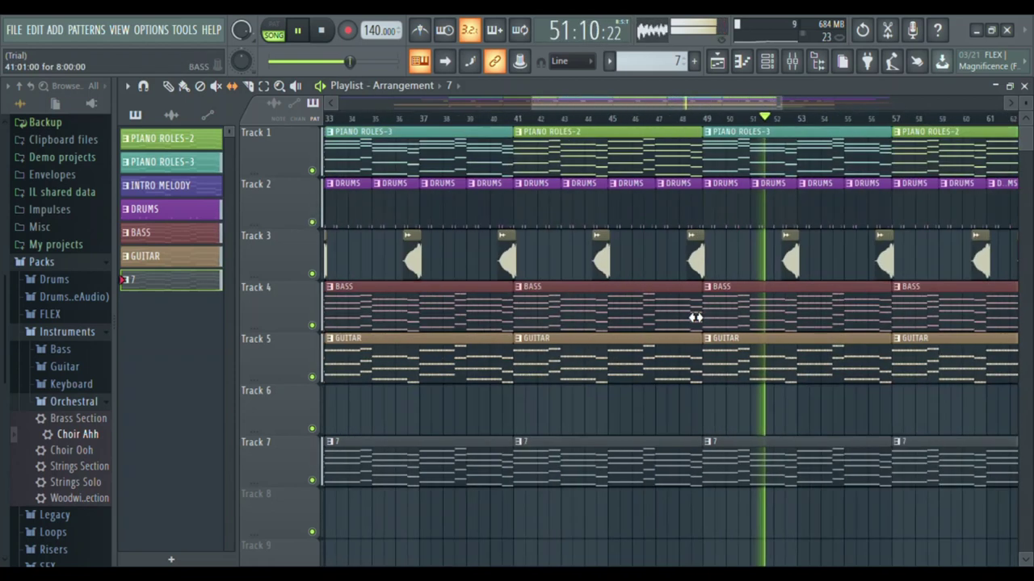
scroll(727, 319, down, 8)
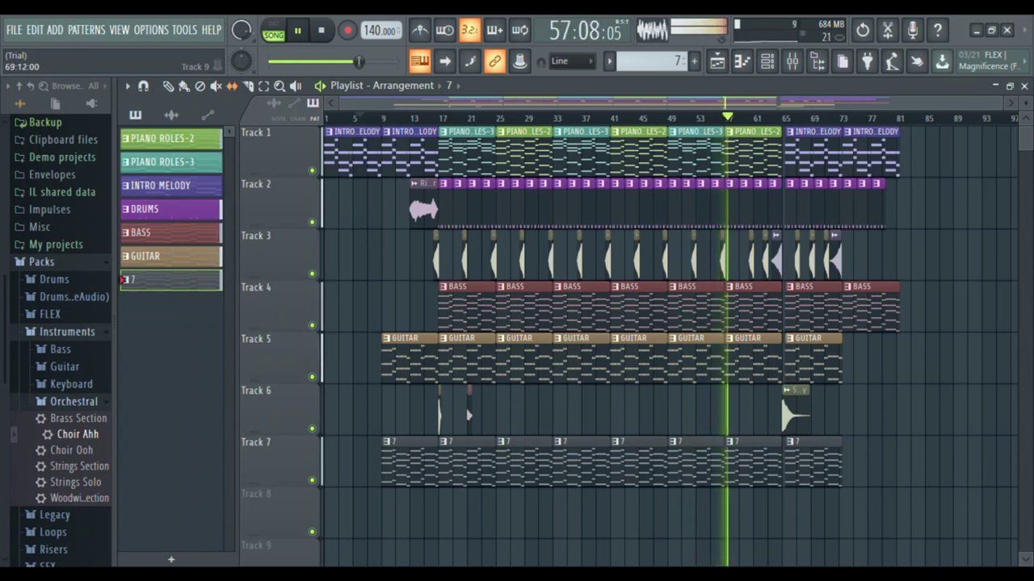
Step: Add another pattern 7 clip on Track 7 and align its start with the last INTRO MELODY and BASS clips just after bar 73
scroll(828, 440, up, 6)
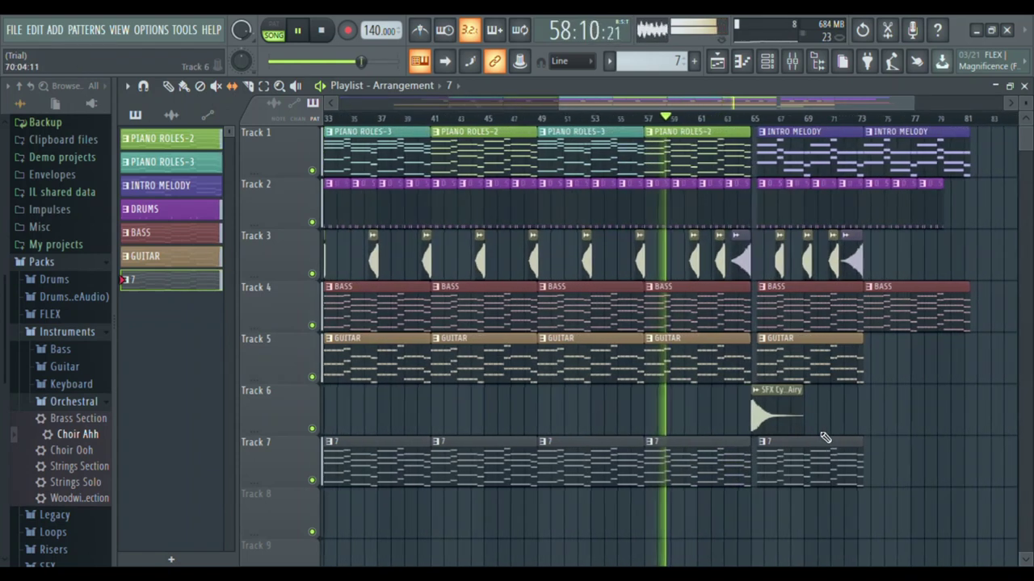
scroll(858, 472, up, 3)
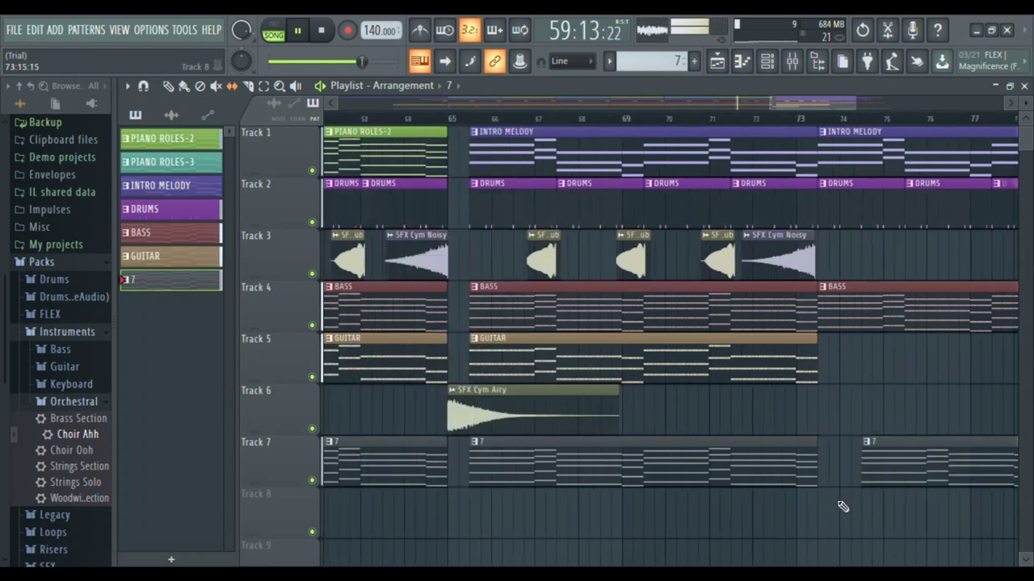
drag(928, 454, 901, 452)
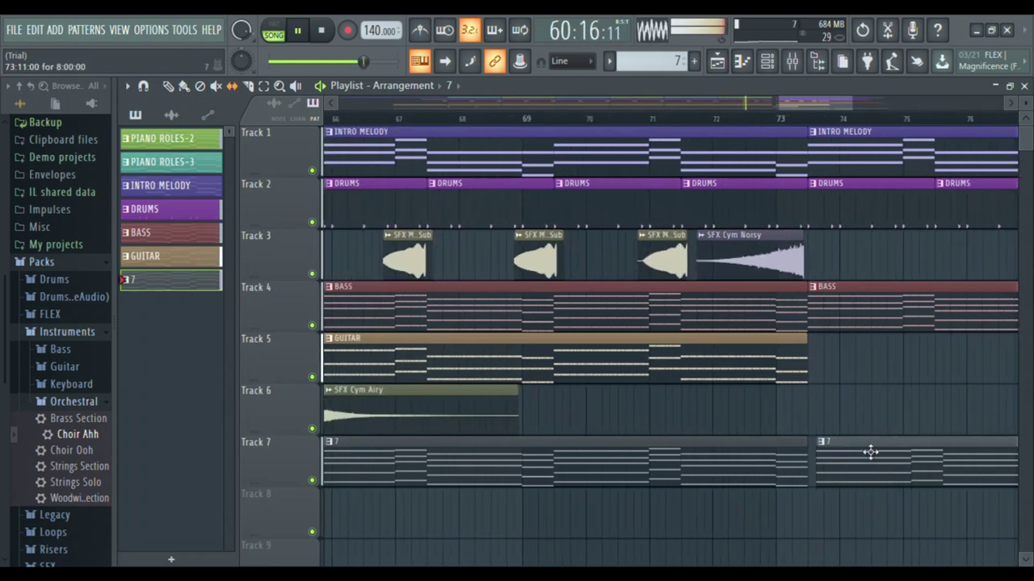
scroll(860, 452, down, 4)
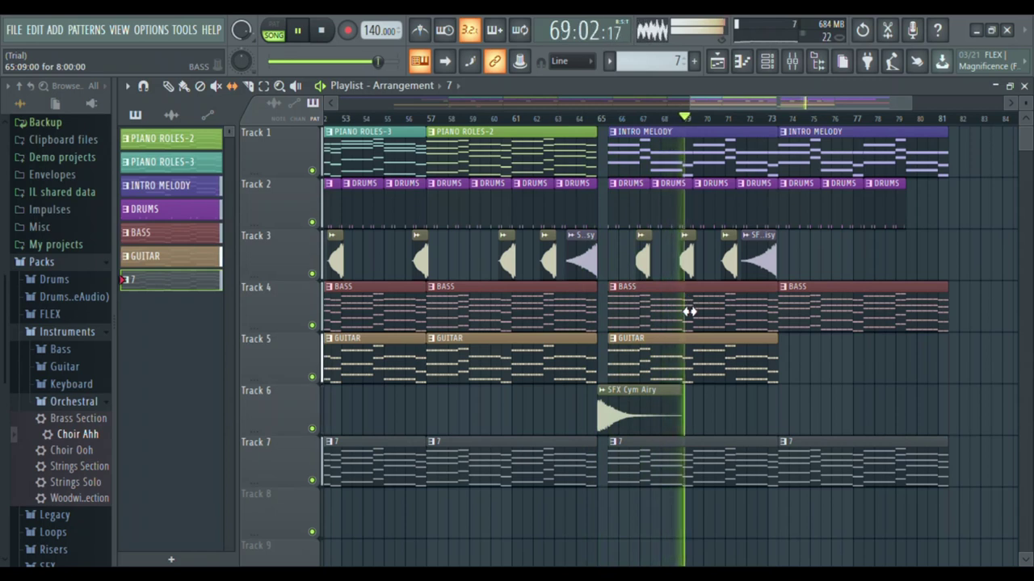
scroll(689, 311, down, 5)
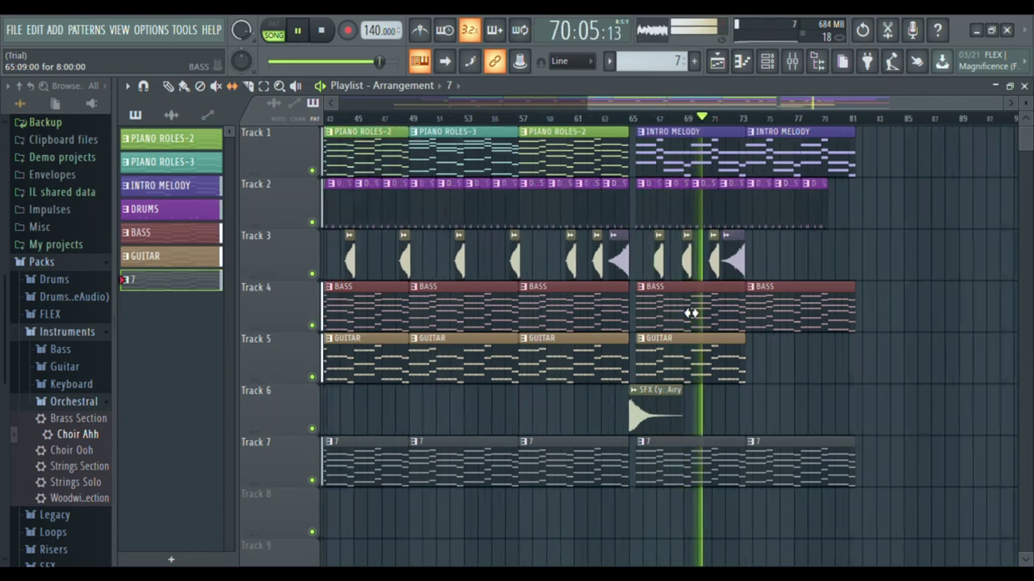
scroll(674, 129, up, 5)
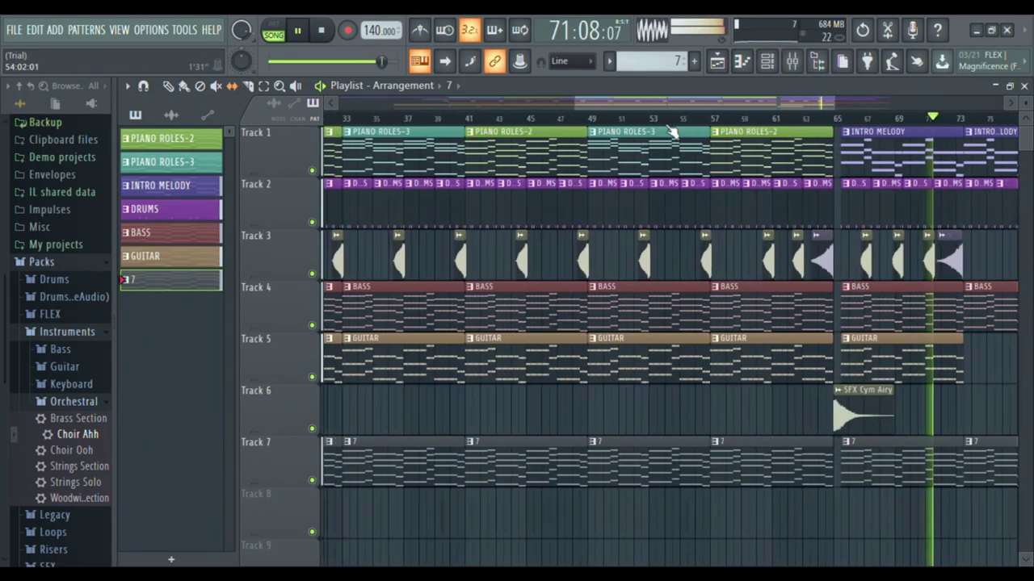